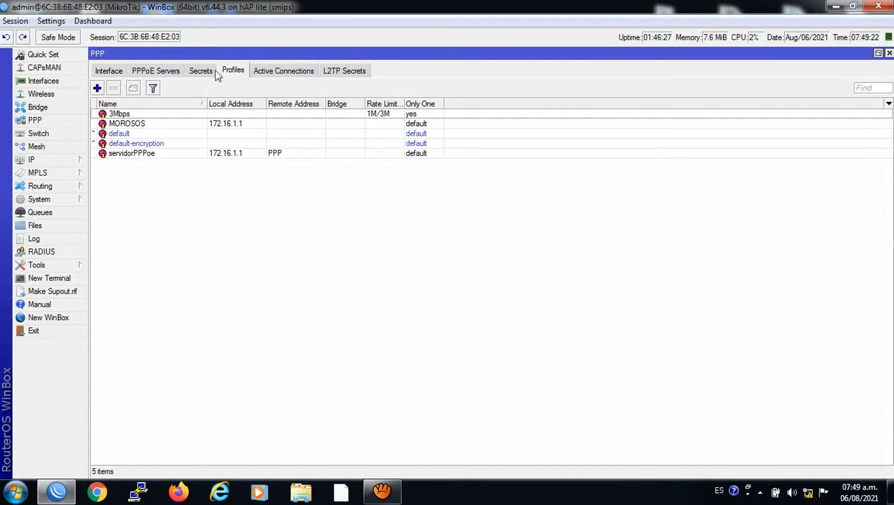
# Look over the PPPoE Servers and PPP Profiles lists, then minimize WinBox to the desktop
pyautogui.click(177, 73)
pyautogui.click(233, 72)
pyautogui.click(835, 6)
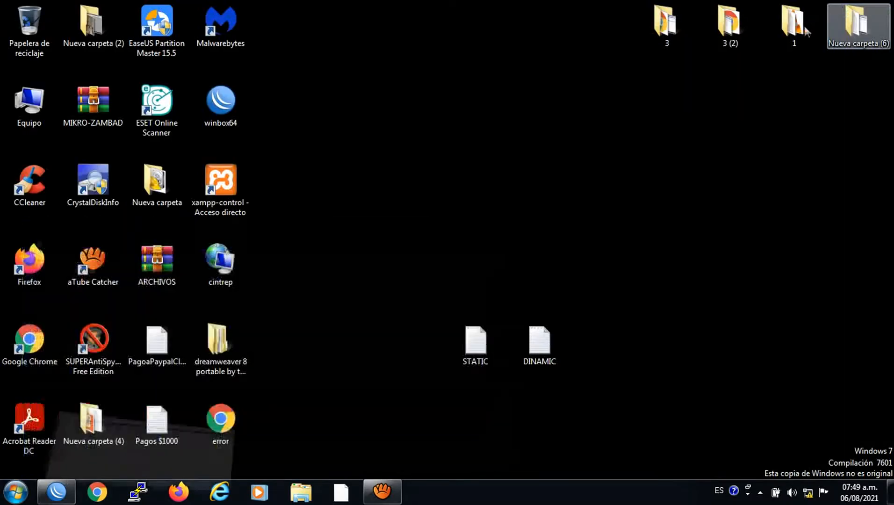
# Open the STATIC file maximized in Notepad and copy the placeholder word 'nombre'
pyautogui.doubleClick(479, 344)
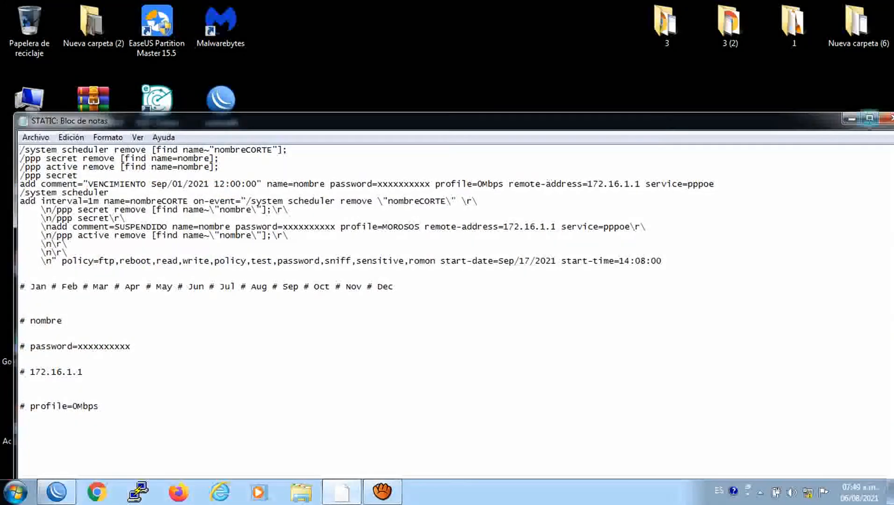
pyautogui.click(866, 117)
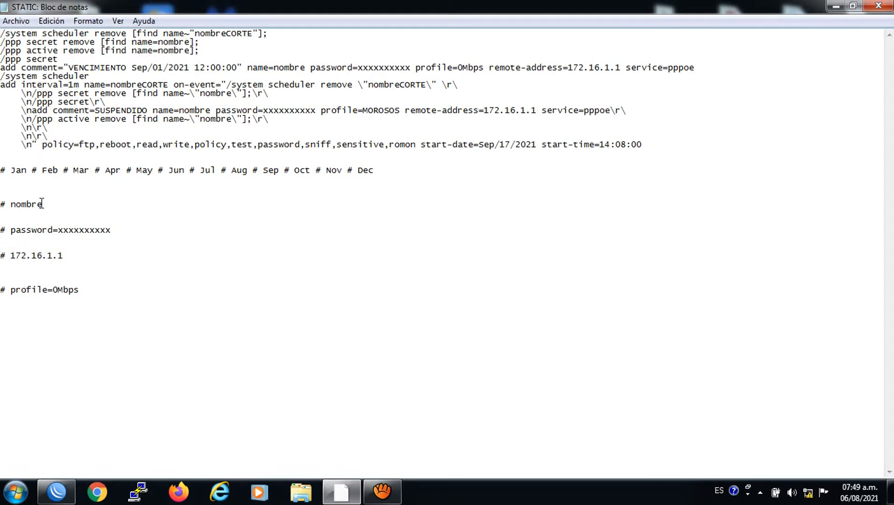
pyautogui.moveTo(43, 204); pyautogui.dragTo(10, 205)
pyautogui.rightClick(18, 202)
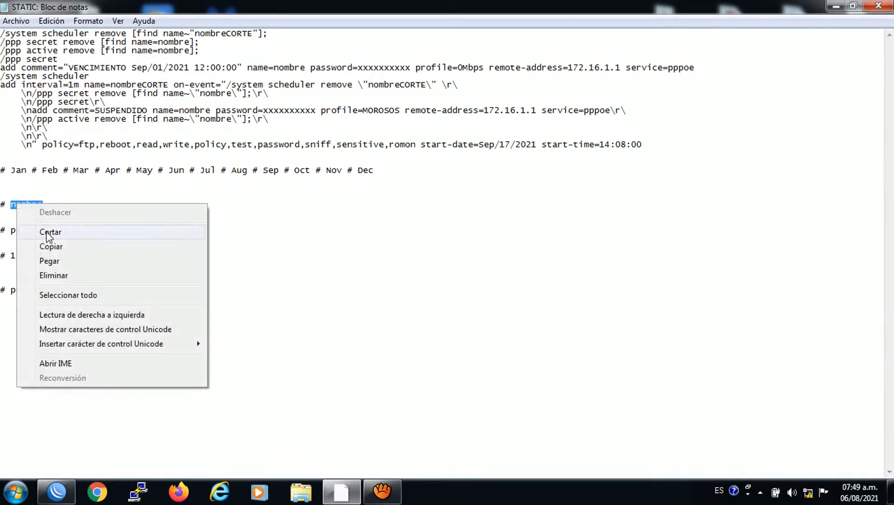
pyautogui.click(49, 247)
# Use Reemplazar to replace every 'nombre' with the client's user name
pyautogui.click(52, 20)
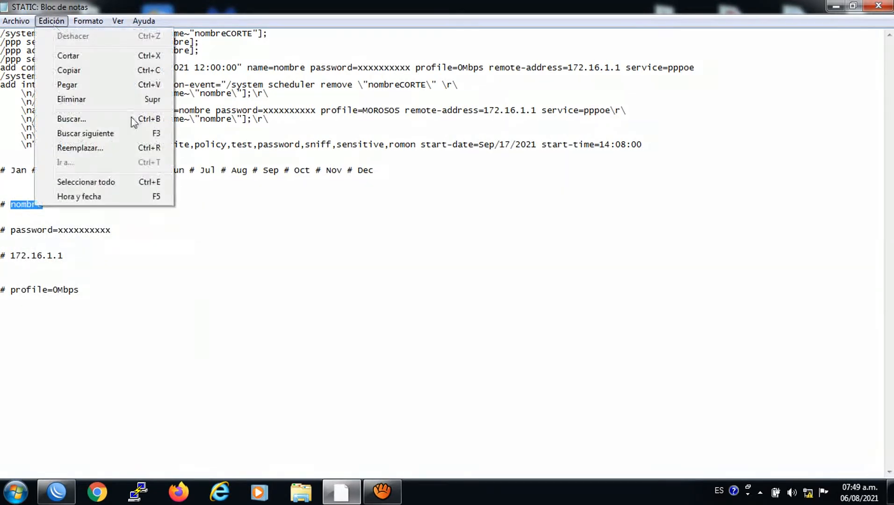
pyautogui.click(92, 150)
pyautogui.moveTo(199, 89); pyautogui.dragTo(616, 259)
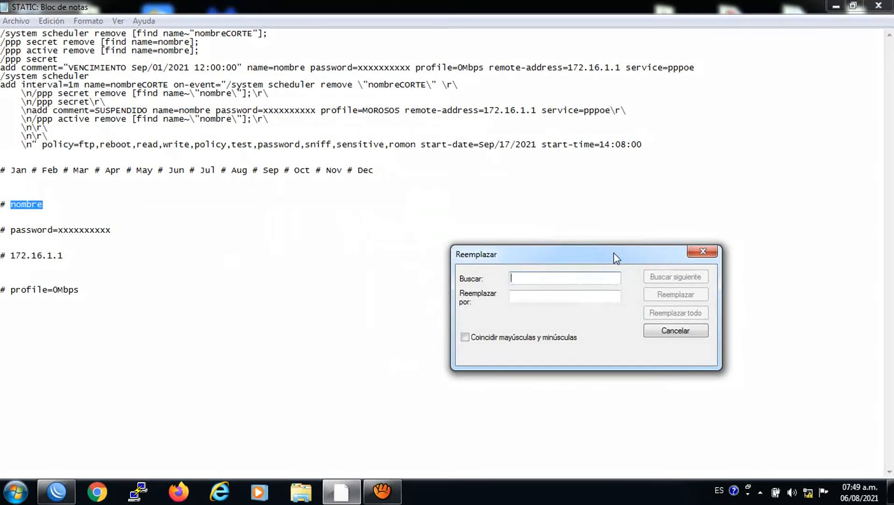
pyautogui.rightClick(536, 277)
pyautogui.click(578, 337)
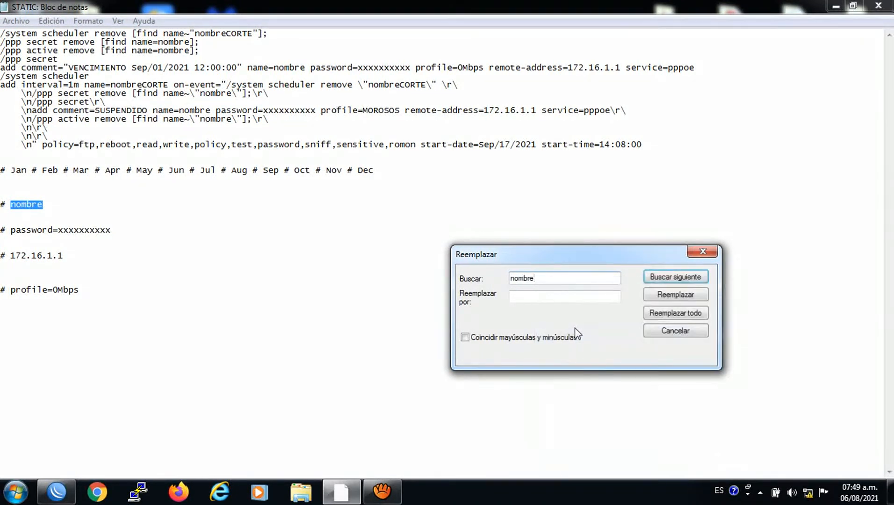
pyautogui.click(542, 297)
pyautogui.write('ped')
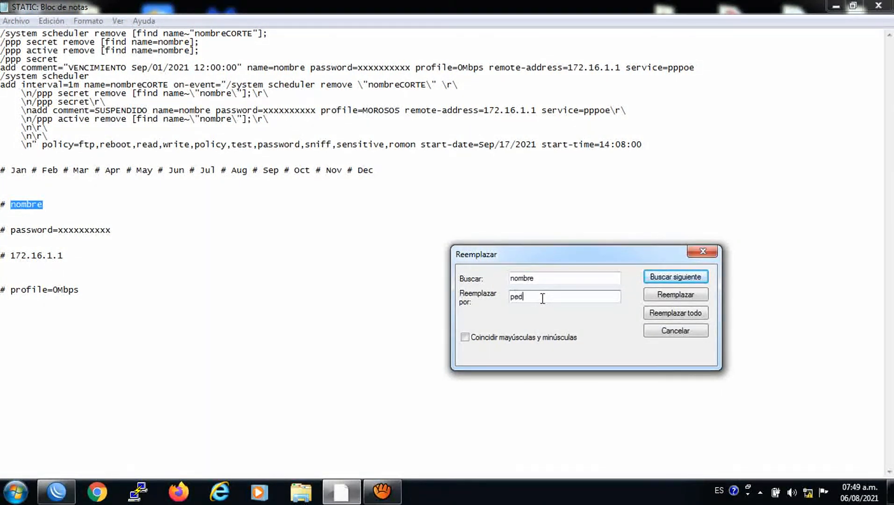
pyautogui.write('ro')
pyautogui.click(677, 316)
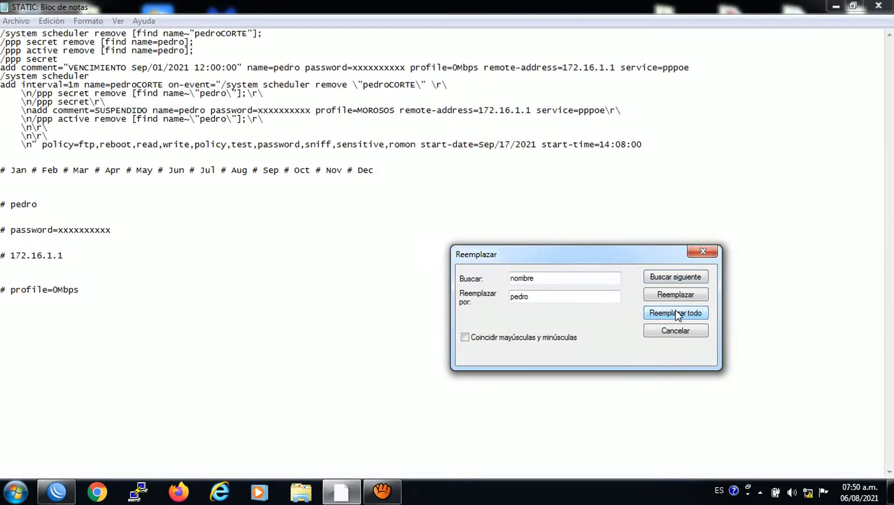
# Replace every 'password=xxxxxxxxxx' with 'password=' followed by the client's password
pyautogui.moveTo(108, 230); pyautogui.dragTo(10, 230)
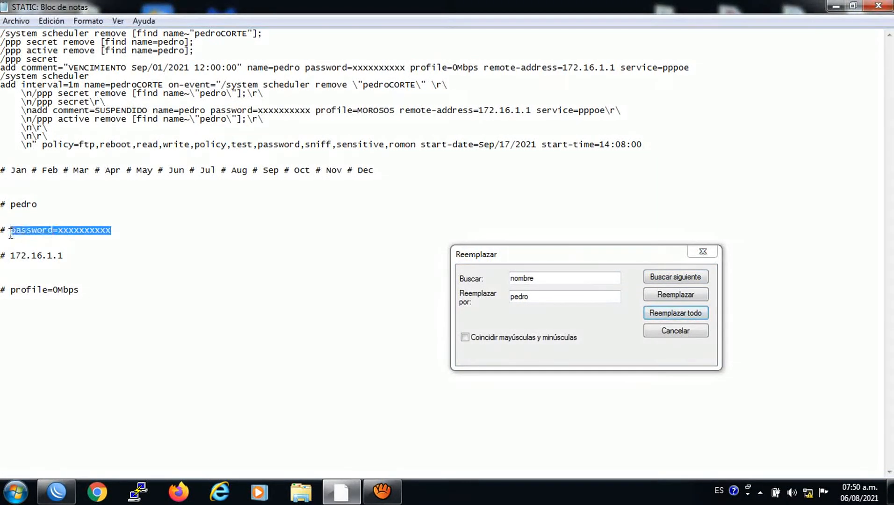
pyautogui.rightClick(19, 235)
pyautogui.click(52, 276)
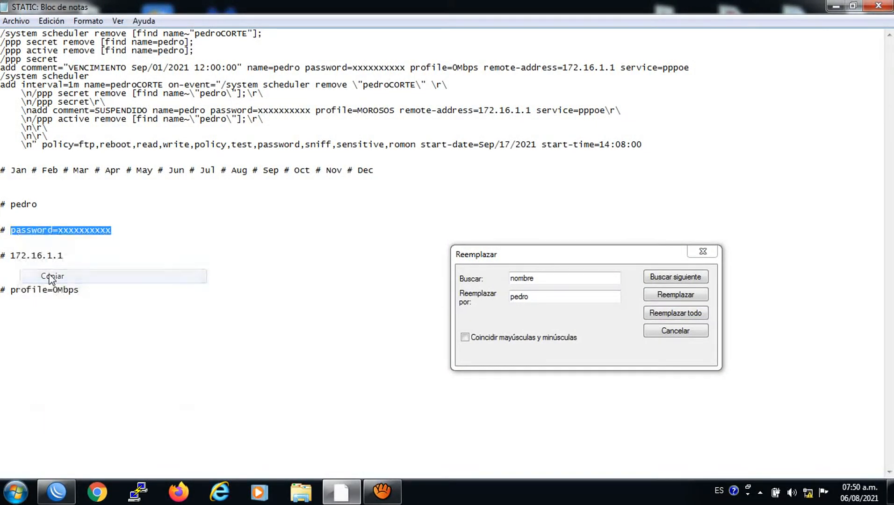
pyautogui.click(490, 283)
pyautogui.rightClick(527, 282)
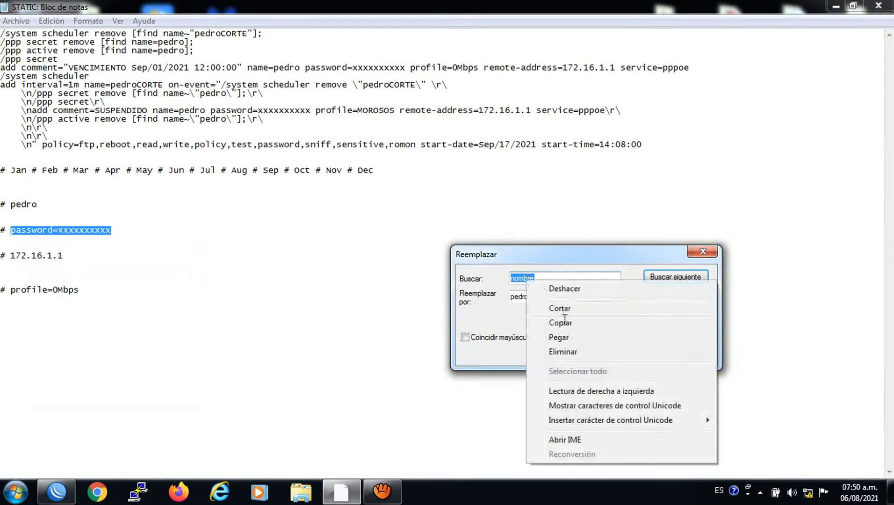
pyautogui.click(563, 340)
pyautogui.doubleClick(515, 298)
pyautogui.rightClick(537, 297)
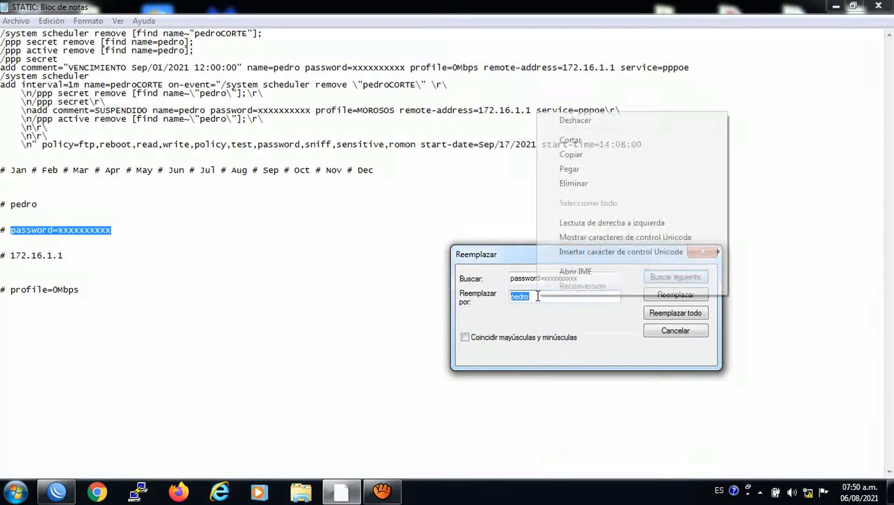
pyautogui.click(556, 170)
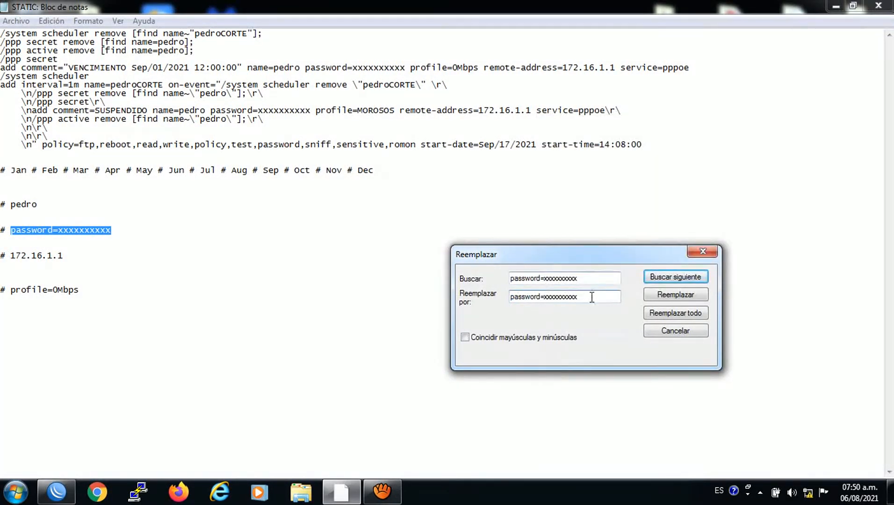
pyautogui.moveTo(592, 297); pyautogui.dragTo(544, 302)
pyautogui.write('u')
pyautogui.click(664, 313)
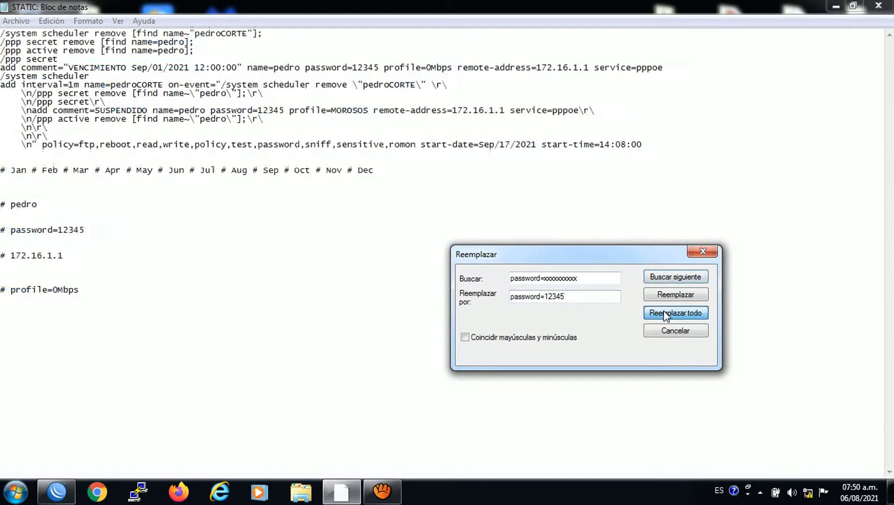
# Replace every 172.16.1.1 in the script with 172.16.1.254
pyautogui.click(69, 257)
pyautogui.moveTo(68, 256); pyautogui.dragTo(8, 256)
pyautogui.rightClick(20, 255)
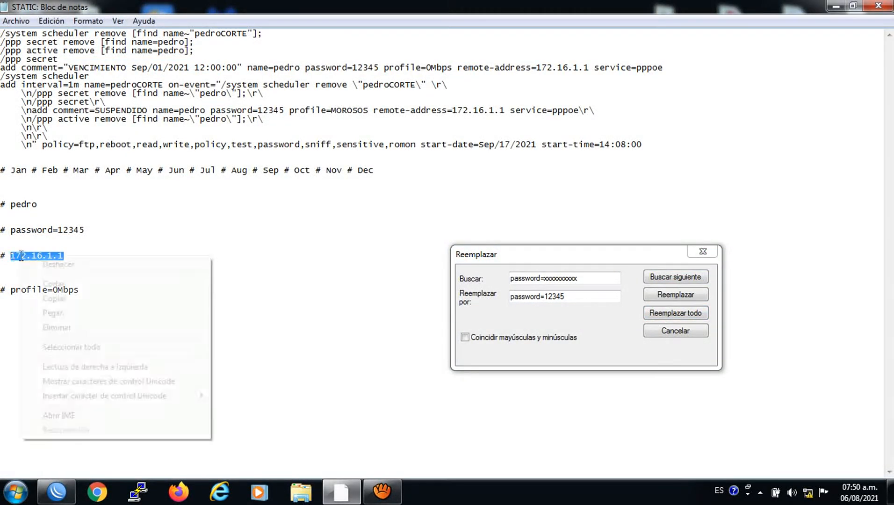
pyautogui.click(53, 298)
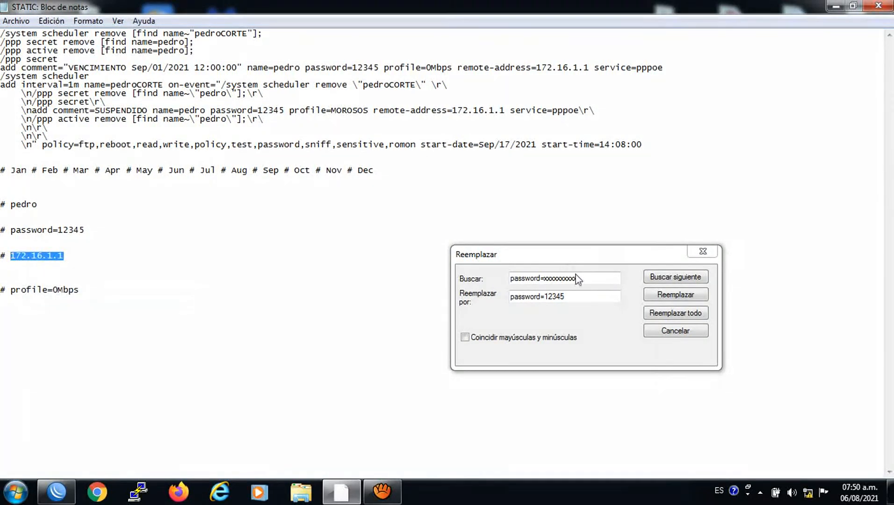
pyautogui.click(495, 285)
pyautogui.rightClick(528, 280)
pyautogui.click(568, 340)
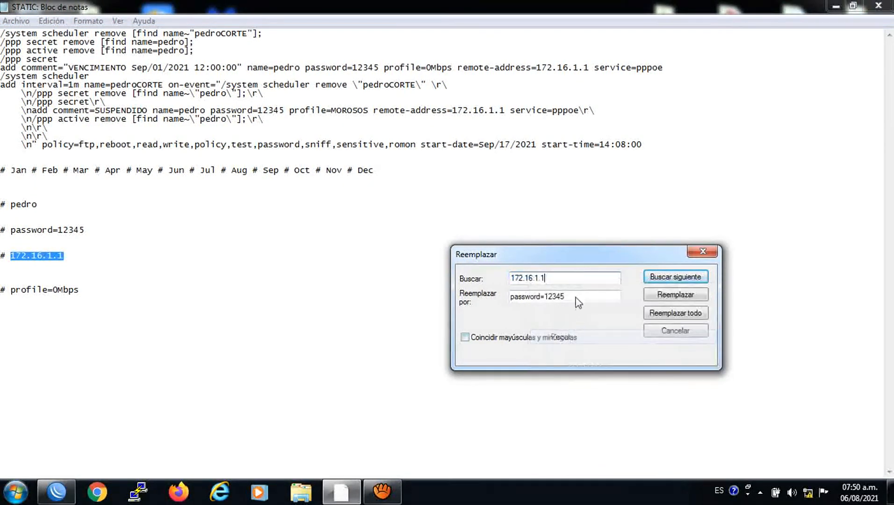
pyautogui.moveTo(575, 298); pyautogui.dragTo(545, 297)
pyautogui.doubleClick(535, 296)
pyautogui.rightClick(534, 295)
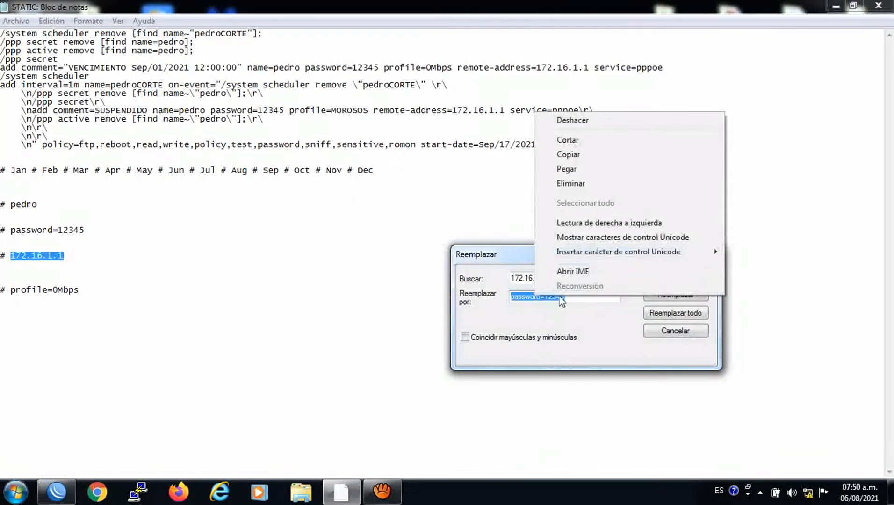
pyautogui.click(567, 170)
pyautogui.press('BackSpace')
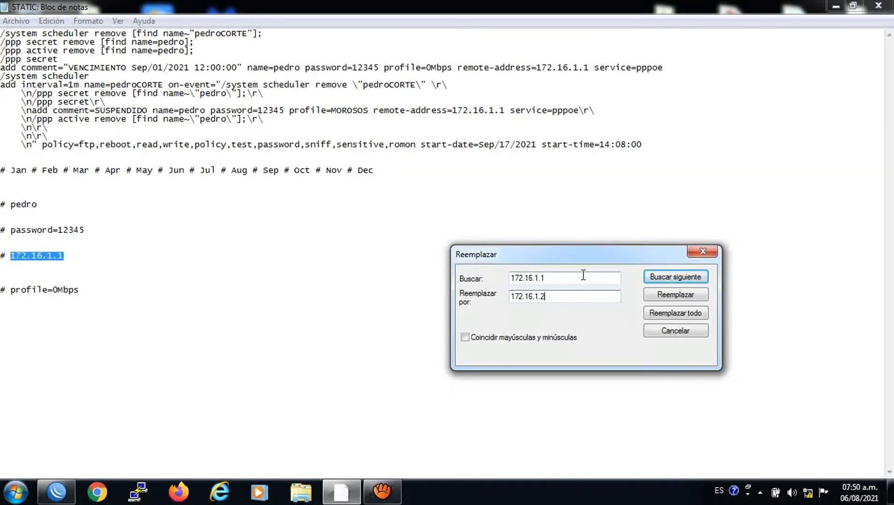
pyautogui.click(675, 313)
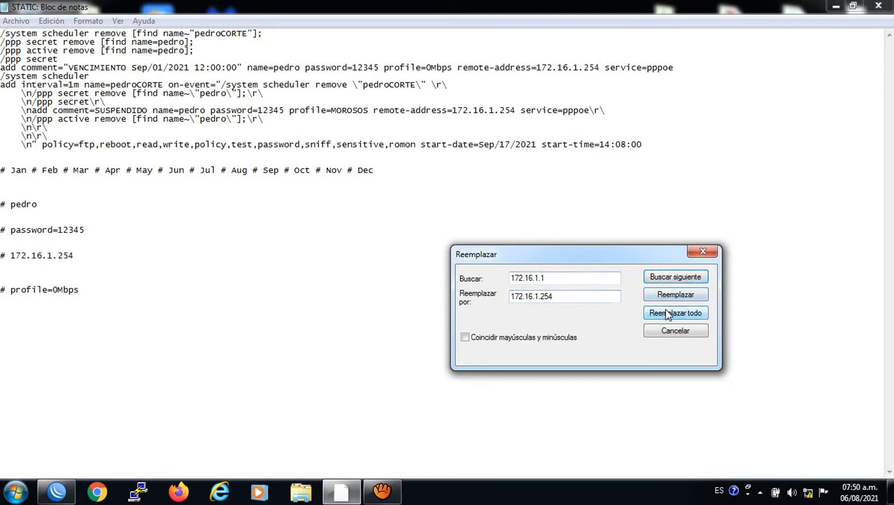
# Replace every profile=0Mbps with profile=3Mbps
pyautogui.click(83, 291)
pyautogui.moveTo(83, 291); pyautogui.dragTo(12, 291)
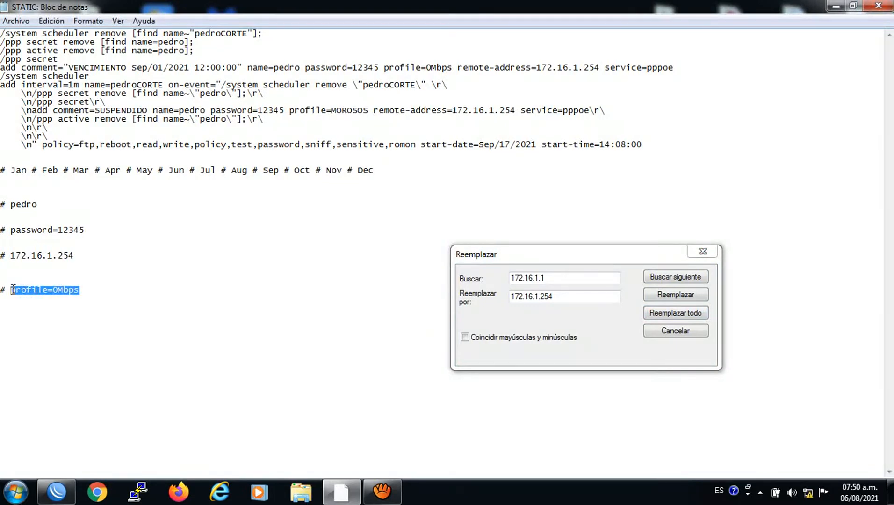
pyautogui.rightClick(16, 289)
pyautogui.click(55, 331)
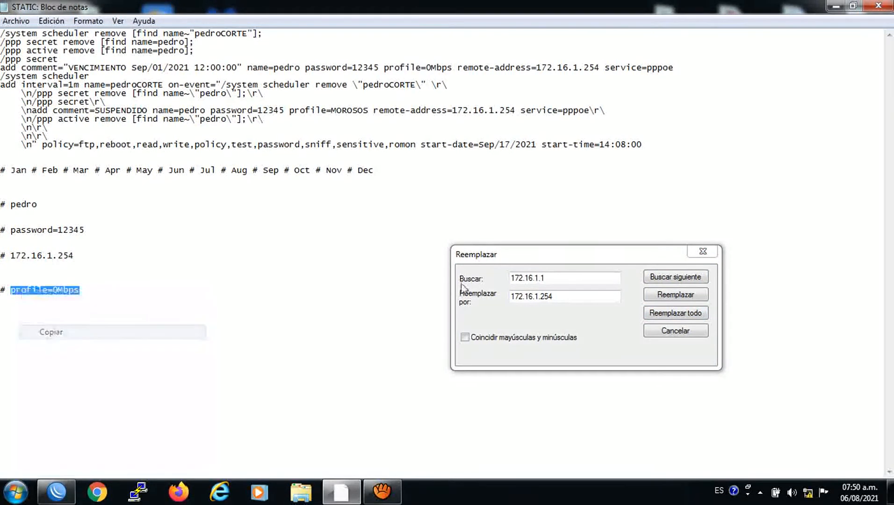
pyautogui.click(575, 277)
pyautogui.rightClick(535, 279)
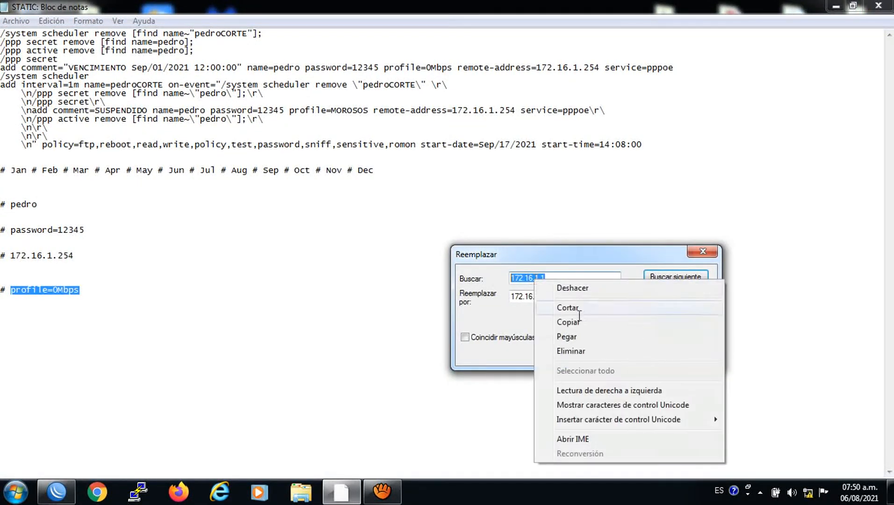
pyautogui.click(574, 335)
pyautogui.doubleClick(516, 297)
pyautogui.rightClick(517, 298)
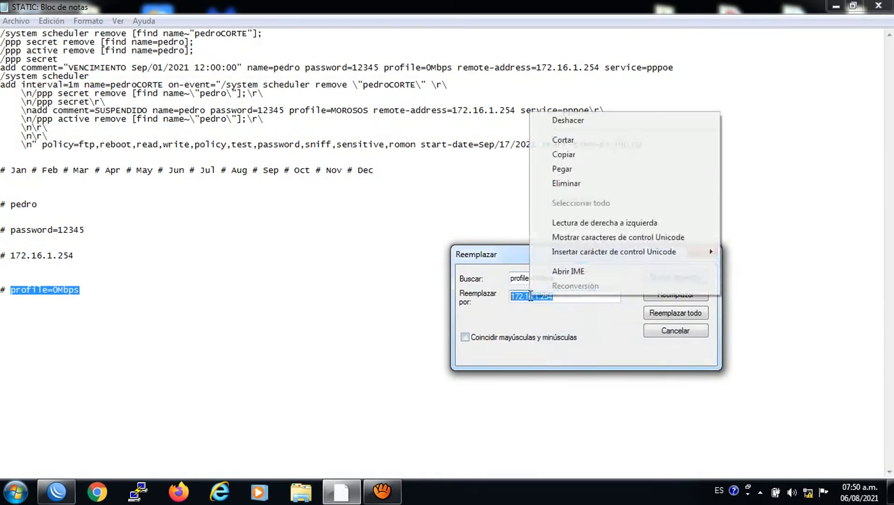
pyautogui.click(571, 173)
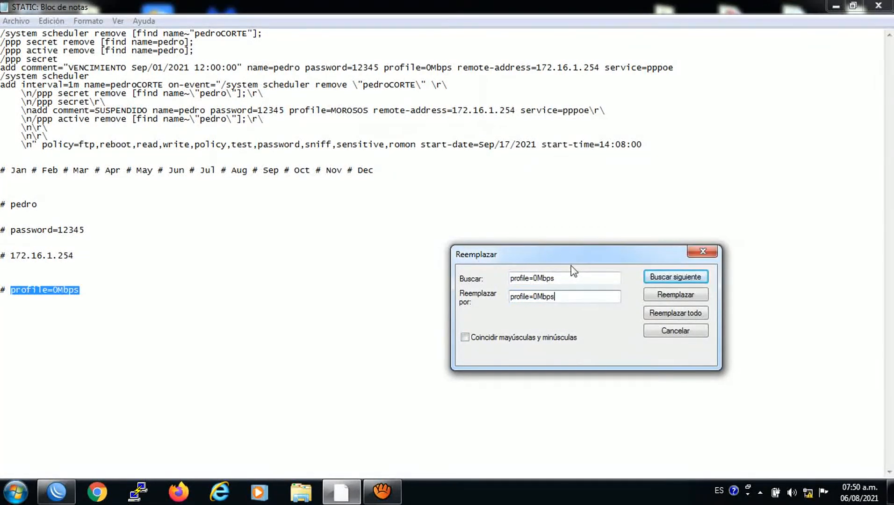
pyautogui.click(538, 298)
pyautogui.press('BackSpace')
pyautogui.write('3')
pyautogui.click(675, 313)
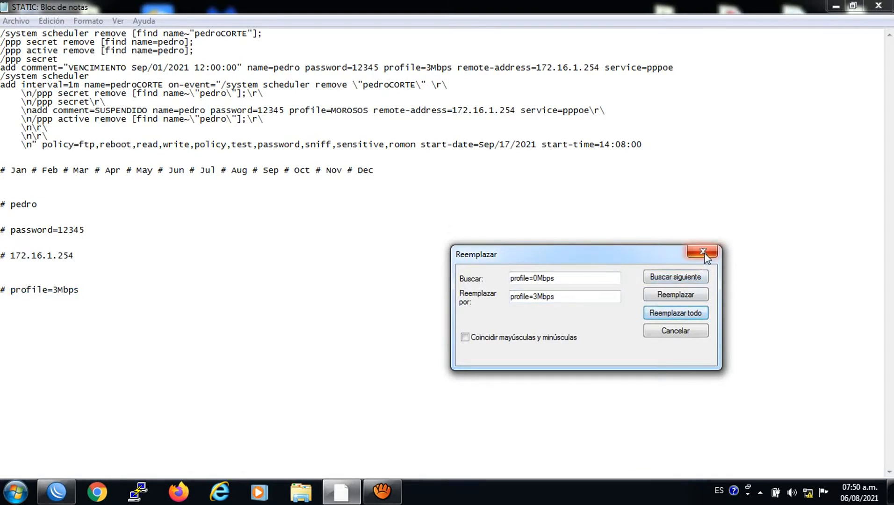
# Close the replace dialog and copy the script commands to the clipboard
pyautogui.click(703, 252)
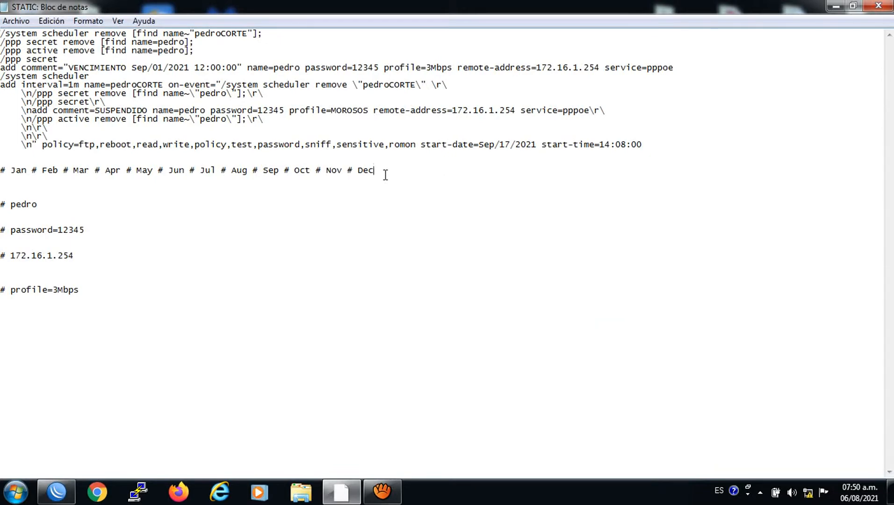
pyautogui.moveTo(385, 174); pyautogui.dragTo(1, 33)
pyautogui.rightClick(47, 75)
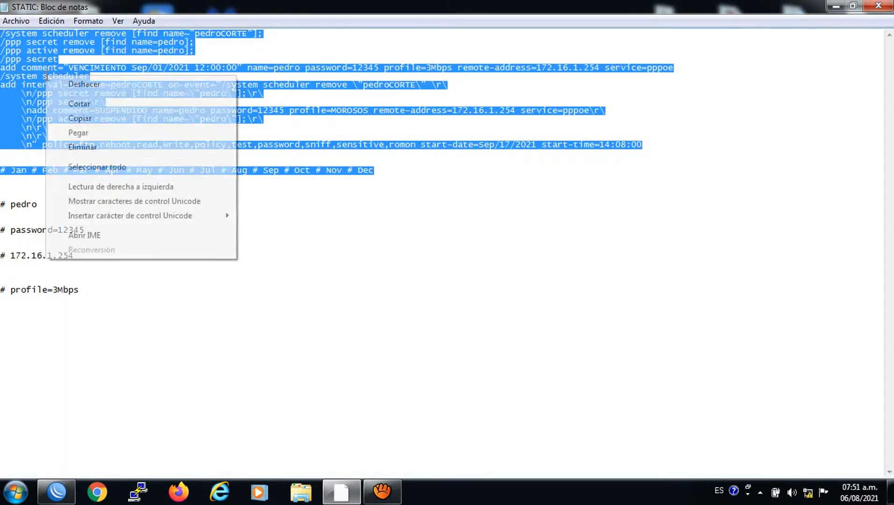
pyautogui.click(80, 120)
# Add a System > Scripts entry named after the client, with the copied STATIC commands as its source
pyautogui.rightClick(63, 489)
pyautogui.click(64, 489)
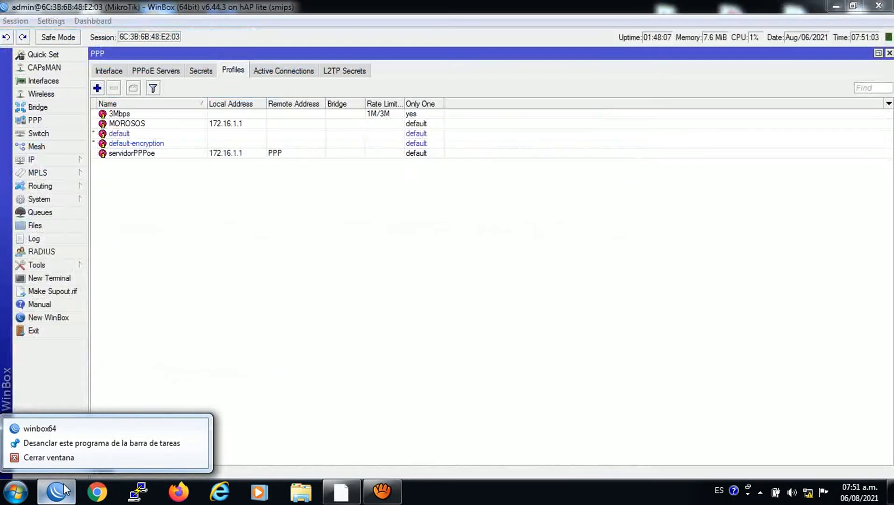
pyautogui.click(42, 199)
pyautogui.click(112, 416)
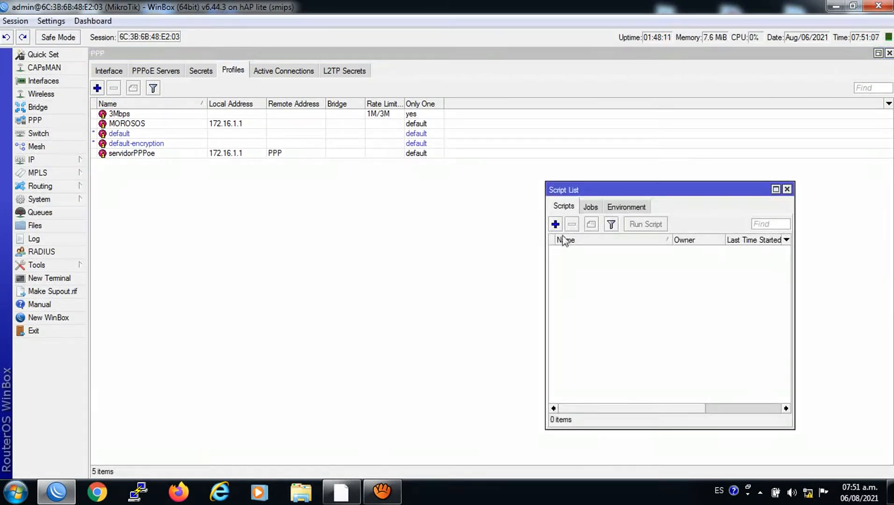
pyautogui.click(555, 224)
pyautogui.write('pedro')
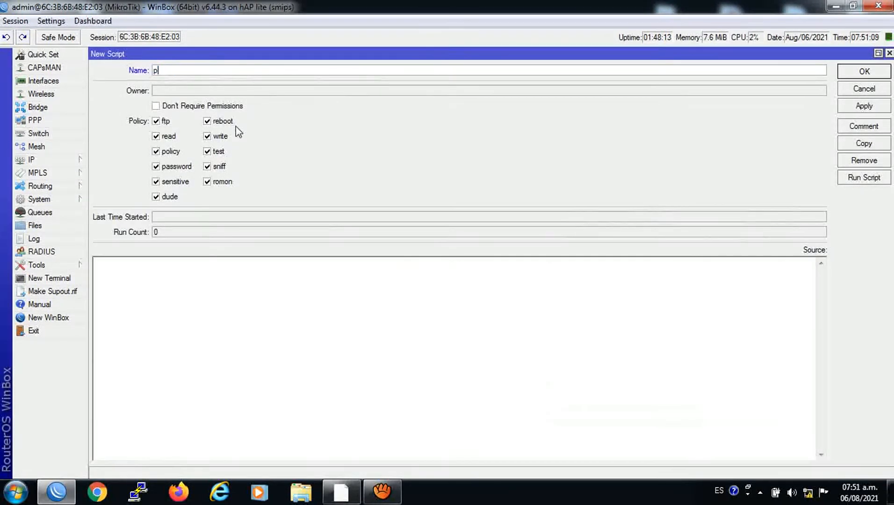
pyautogui.rightClick(193, 285)
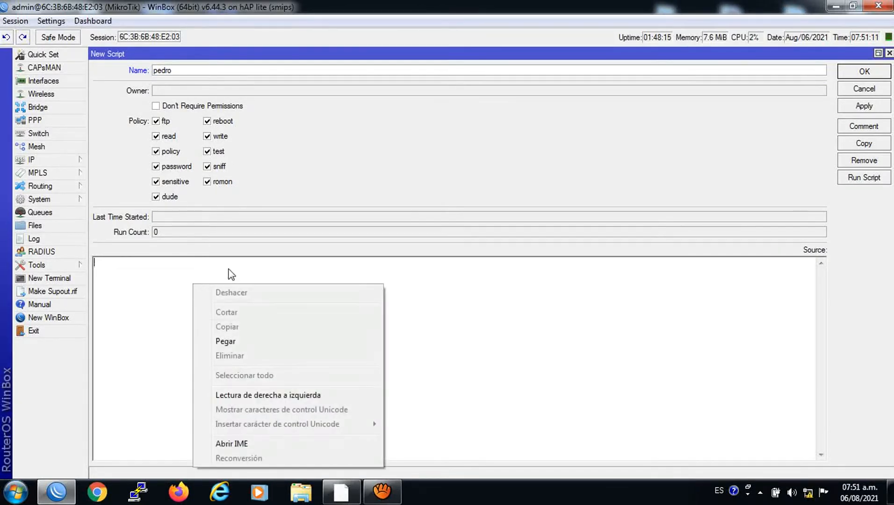
pyautogui.click(228, 342)
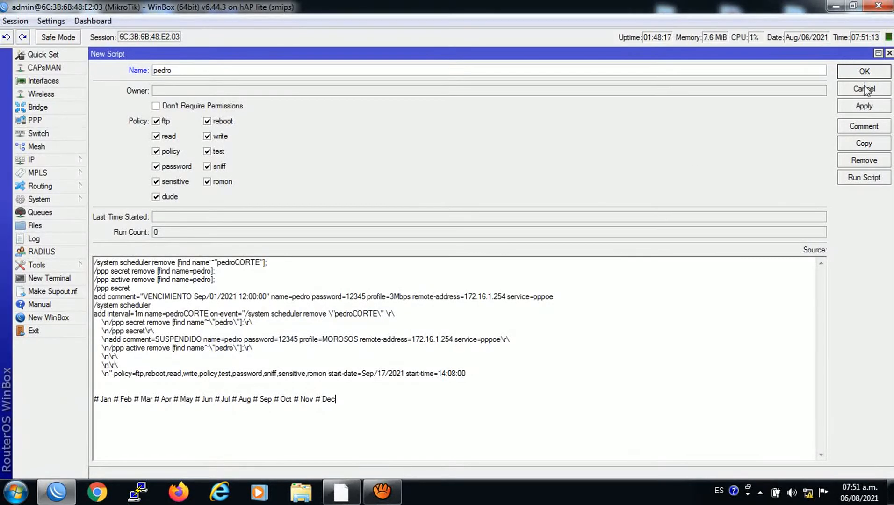
pyautogui.click(845, 107)
pyautogui.click(848, 75)
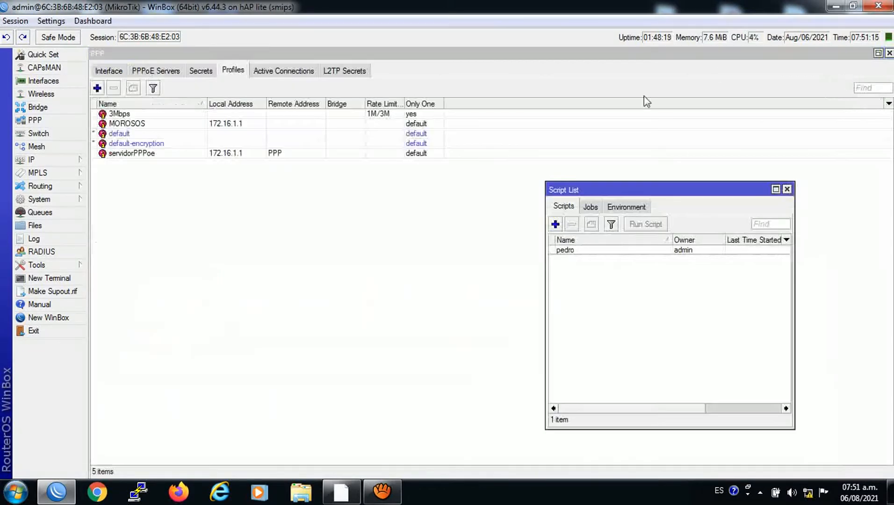
# Check PPP Secrets, then run the client's script from System > Scripts
pyautogui.click(208, 72)
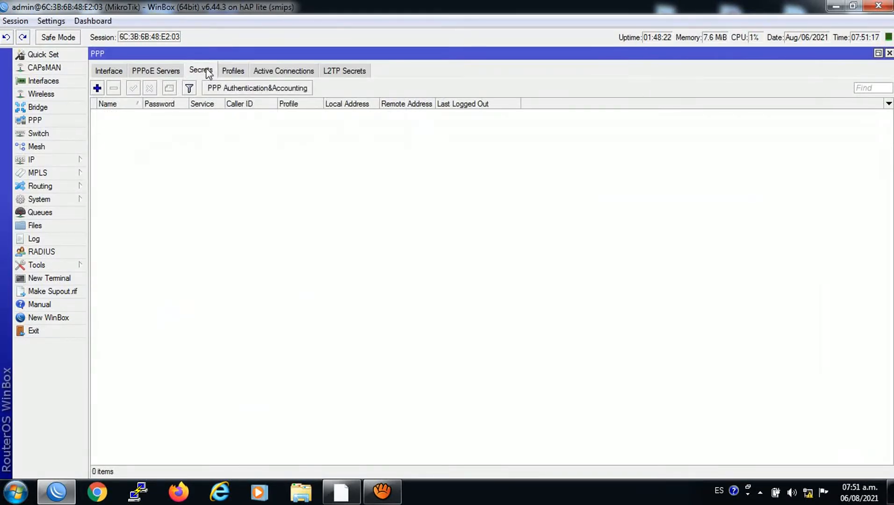
pyautogui.click(38, 200)
pyautogui.click(106, 418)
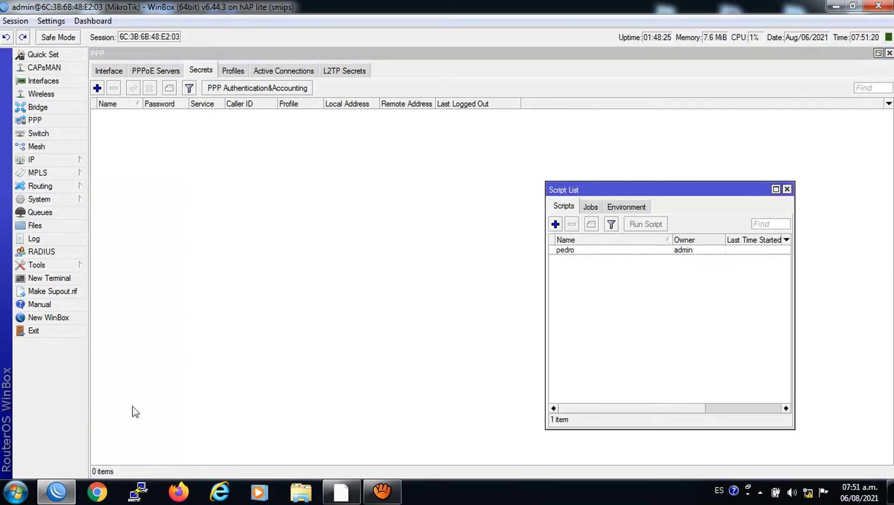
pyautogui.click(580, 250)
pyautogui.click(659, 226)
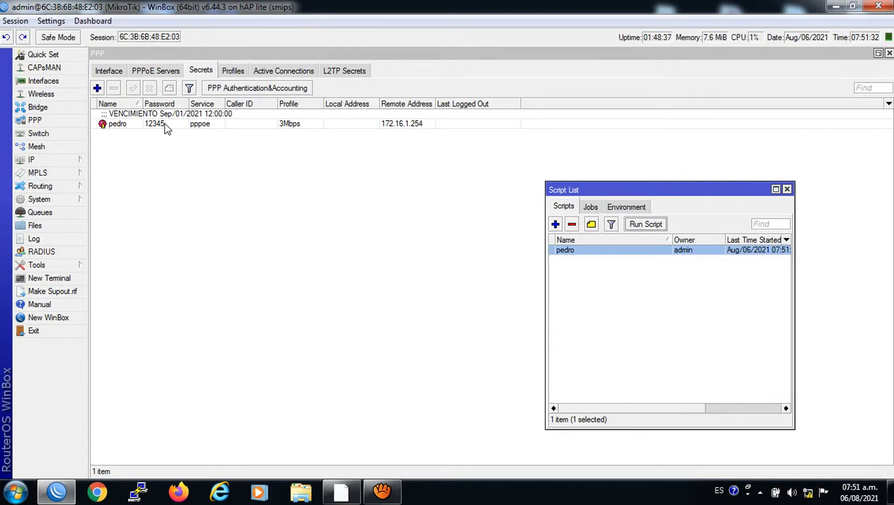
pyautogui.click(580, 255)
# In the script, change the month Sep to Aug in both the expiry comment and start-date
pyautogui.doubleClick(580, 255)
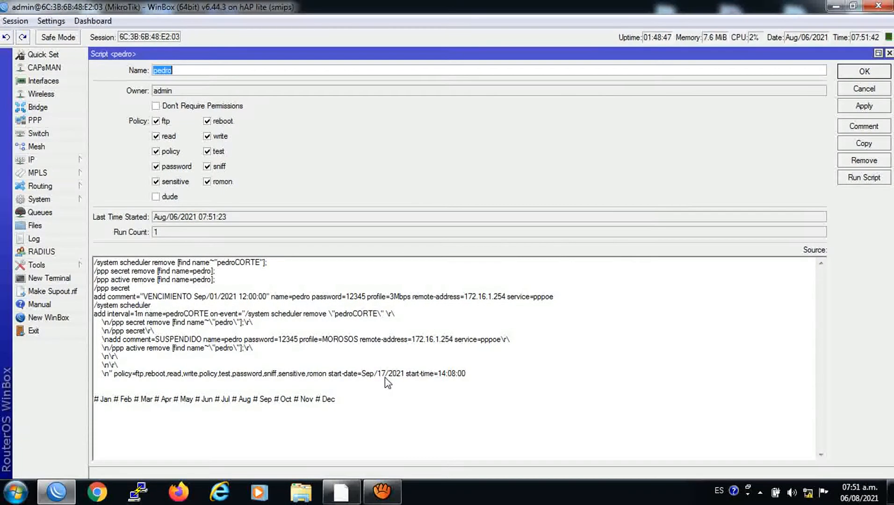
pyautogui.moveTo(251, 400); pyautogui.dragTo(240, 402)
pyautogui.rightClick(240, 401)
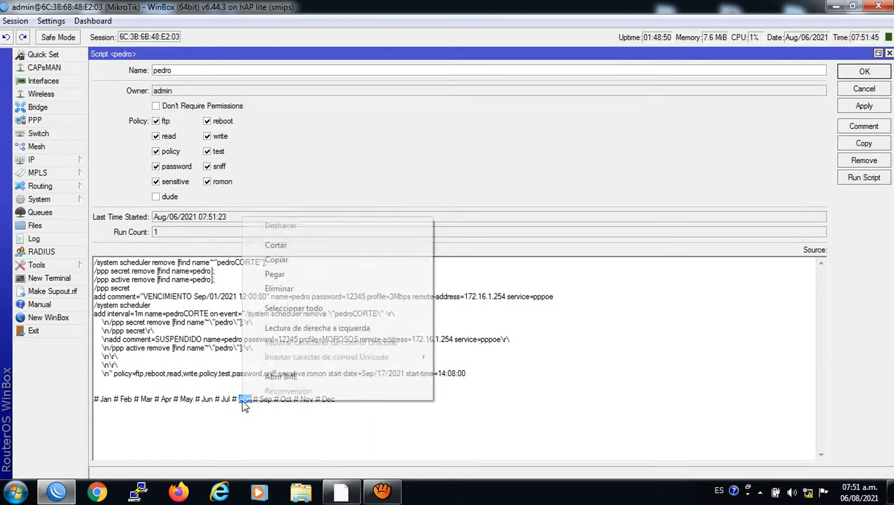
pyautogui.click(280, 260)
pyautogui.click(207, 296)
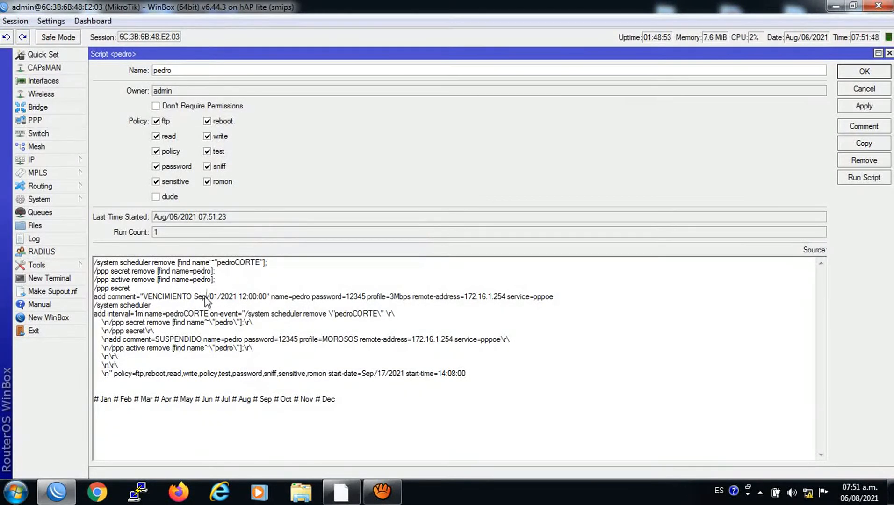
pyautogui.moveTo(207, 296); pyautogui.dragTo(195, 298)
pyautogui.rightClick(196, 297)
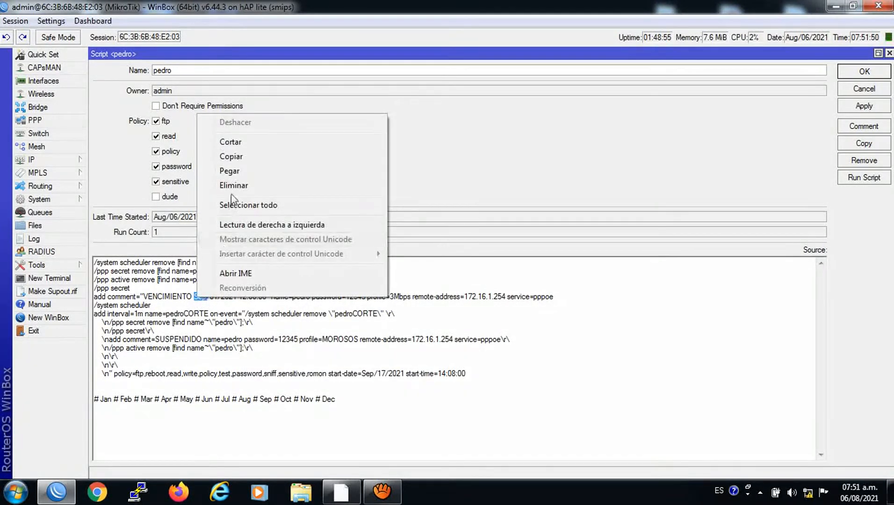
pyautogui.click(231, 171)
pyautogui.moveTo(377, 374); pyautogui.dragTo(364, 376)
pyautogui.rightClick(365, 374)
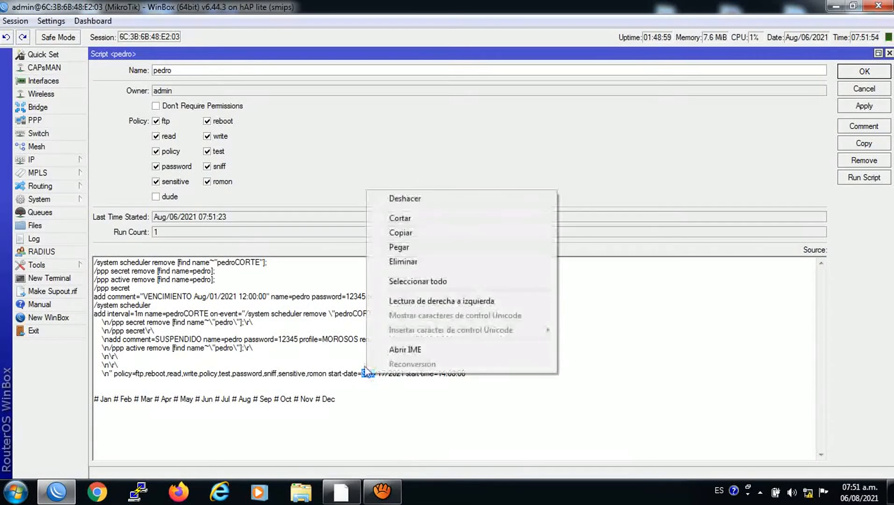
pyautogui.click(397, 247)
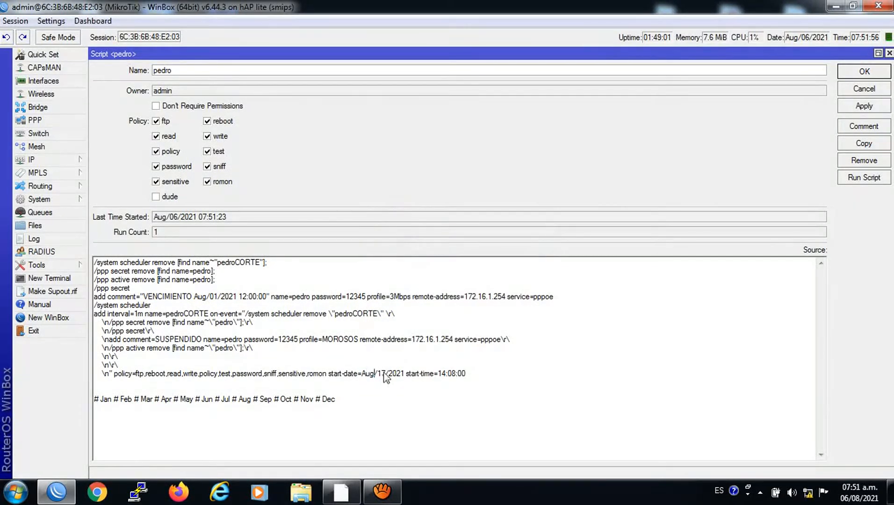
# Set the start-date day to 06 and the start-time to 07:53:00
pyautogui.doubleClick(385, 374)
pyautogui.write('06')
pyautogui.press('BackSpace')
pyautogui.press('BackSpace')
pyautogui.write('07')
pyautogui.press('BackSpace')
pyautogui.write('53')
# Save the script, delete both CORTE entries from System > Scheduler, and run the script again
pyautogui.click(849, 71)
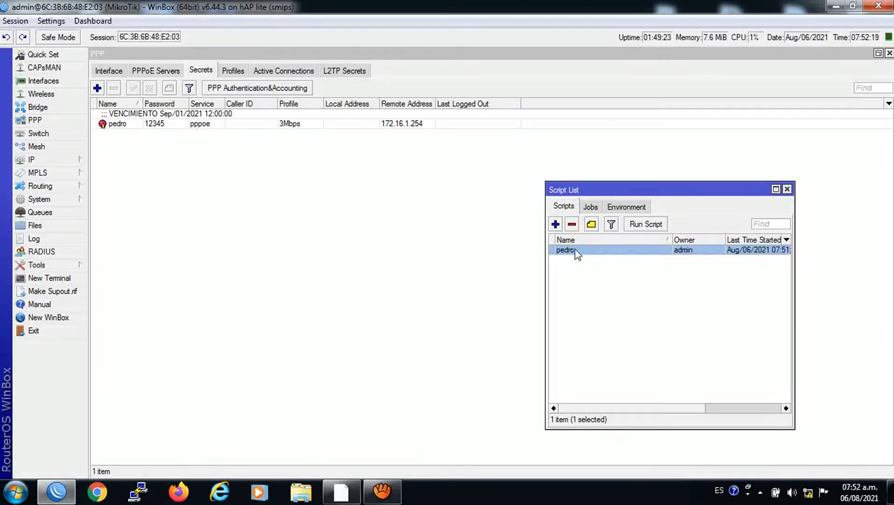
pyautogui.click(70, 200)
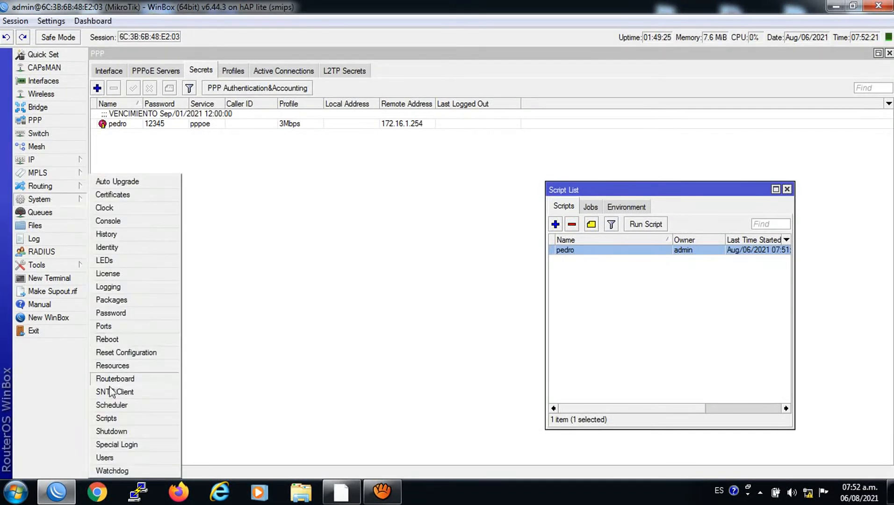
pyautogui.click(112, 405)
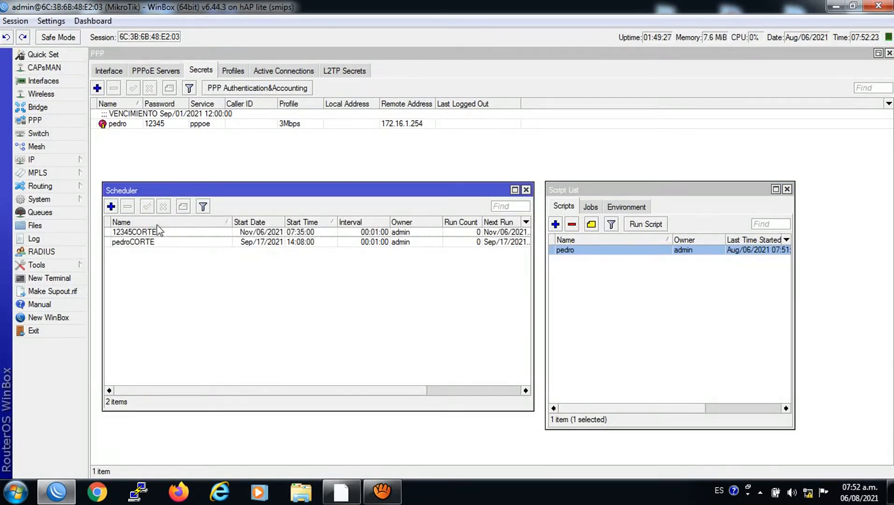
pyautogui.click(140, 233)
pyautogui.click(127, 206)
pyautogui.click(135, 232)
pyautogui.press('Delete')
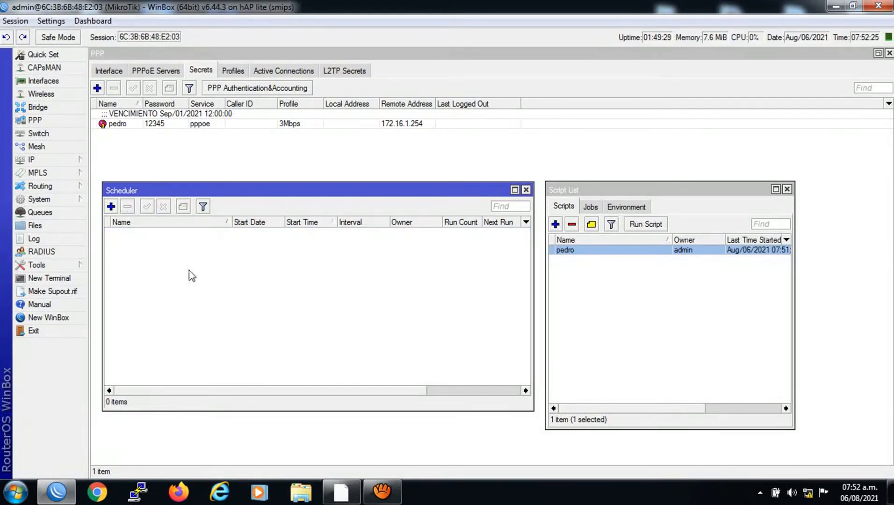
pyautogui.click(607, 251)
pyautogui.click(638, 227)
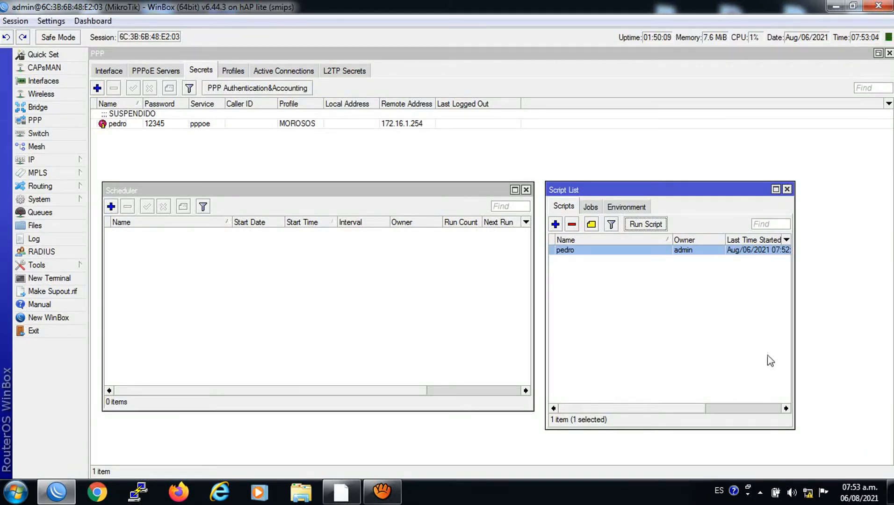
# Change the script's start-time to 07:54:00, save it, and run it again
pyautogui.doubleClick(596, 252)
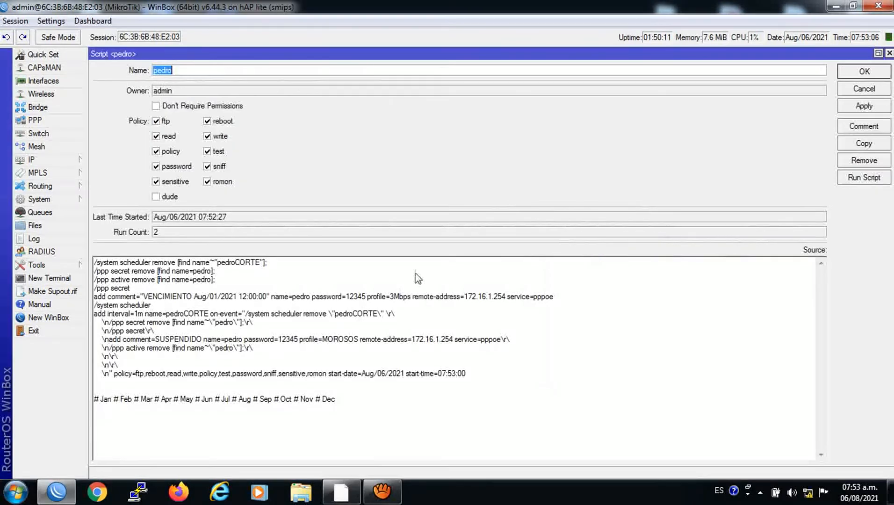
pyautogui.click(455, 374)
pyautogui.press('BackSpace')
pyautogui.write('4')
pyautogui.click(851, 76)
pyautogui.click(637, 225)
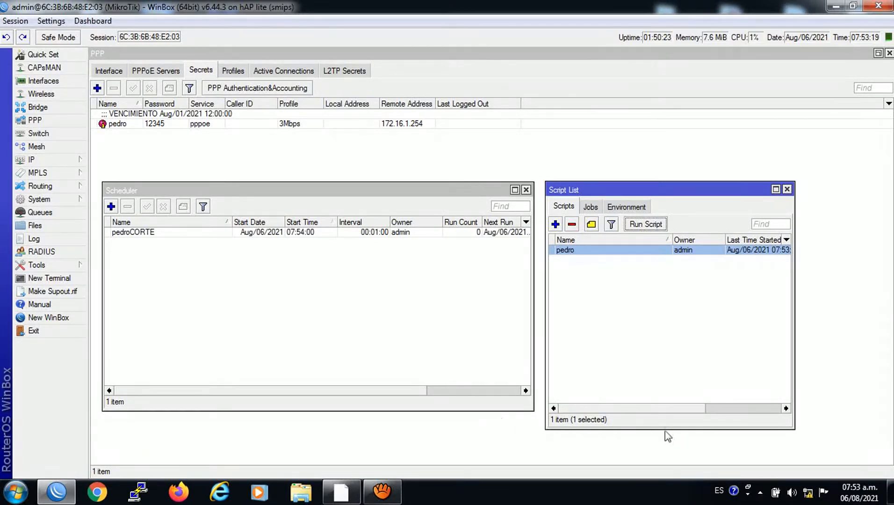
pyautogui.click(807, 492)
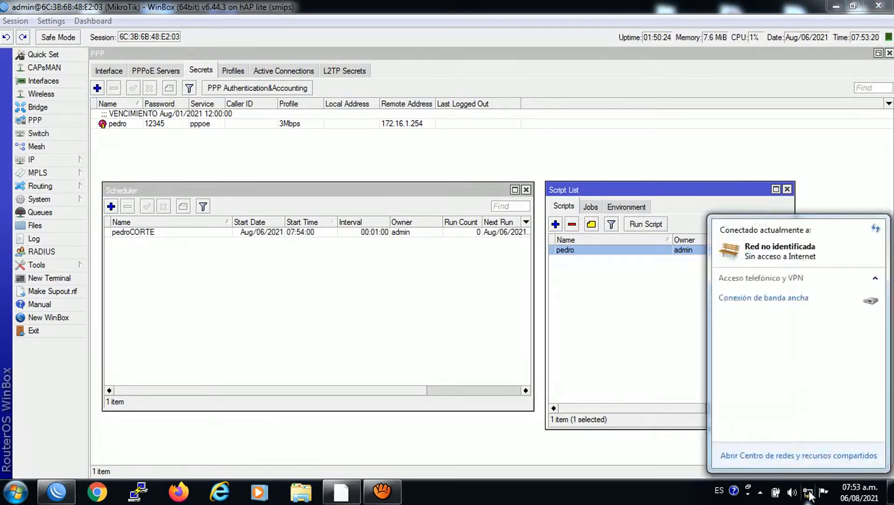
# Connect Conexión de banda ancha with the client's password
pyautogui.click(785, 303)
pyautogui.click(843, 324)
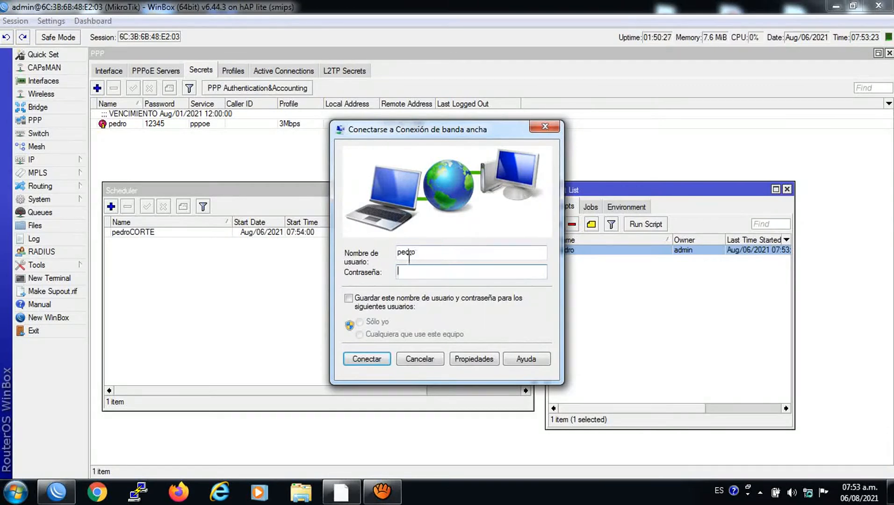
pyautogui.write('12345')
pyautogui.click(367, 359)
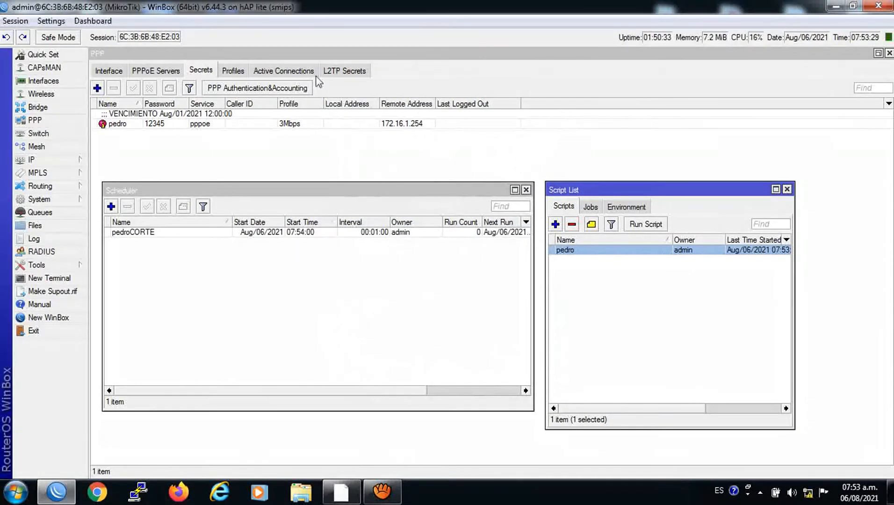
# Browse the PPP active connections, secrets and profiles, selecting the client's secret and the 3Mbps profile
pyautogui.click(283, 74)
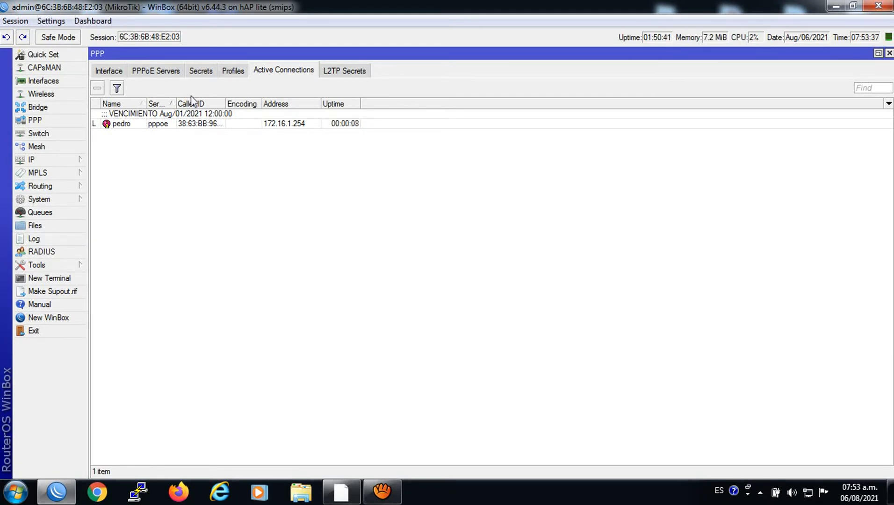
pyautogui.click(200, 70)
pyautogui.click(160, 125)
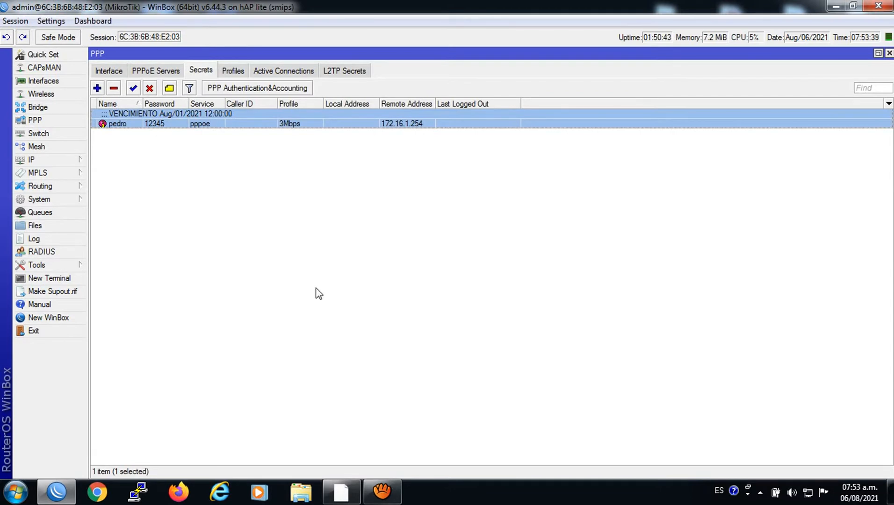
pyautogui.click(229, 72)
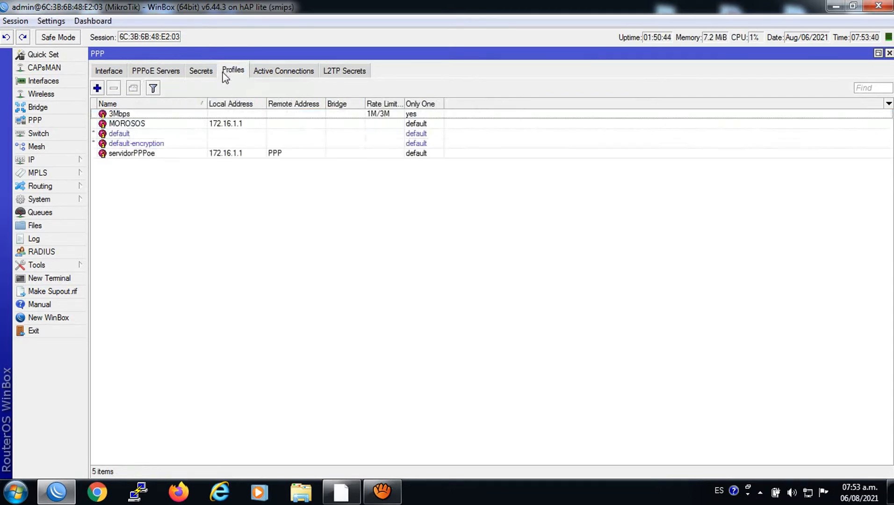
pyautogui.click(143, 116)
# Review the MOROSOS profile's General and Protocols settings, close it, and return to the Secrets list
pyautogui.doubleClick(150, 124)
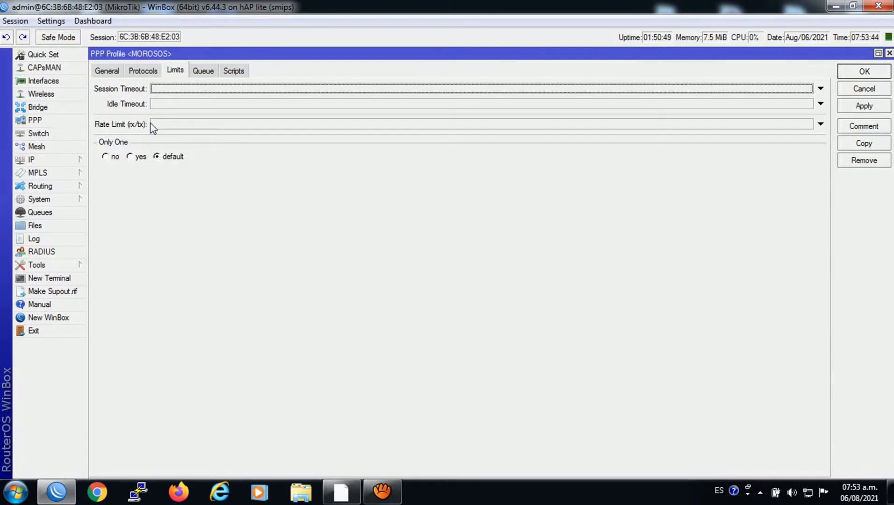
pyautogui.click(116, 72)
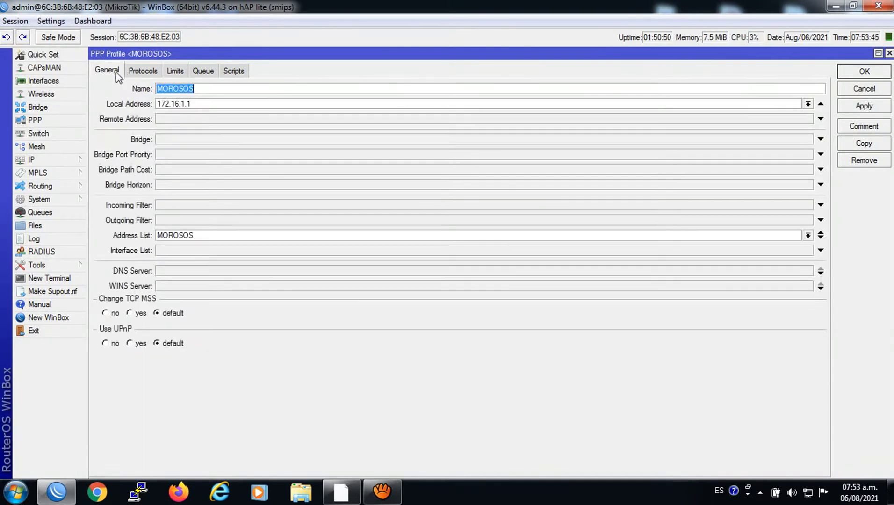
pyautogui.click(137, 73)
pyautogui.click(117, 73)
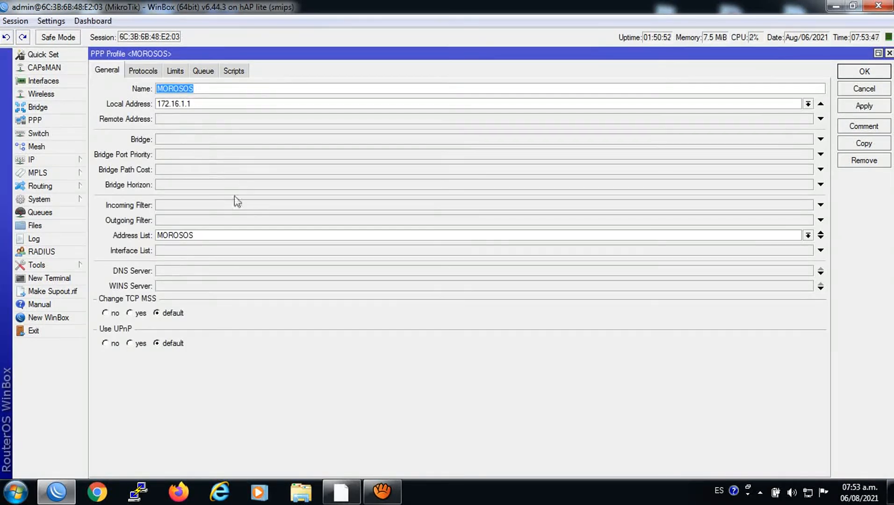
pyautogui.click(889, 53)
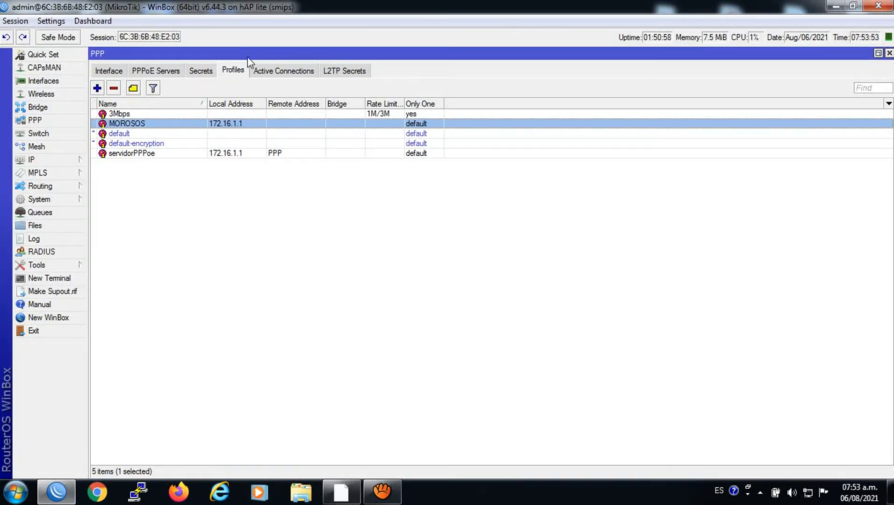
pyautogui.click(194, 72)
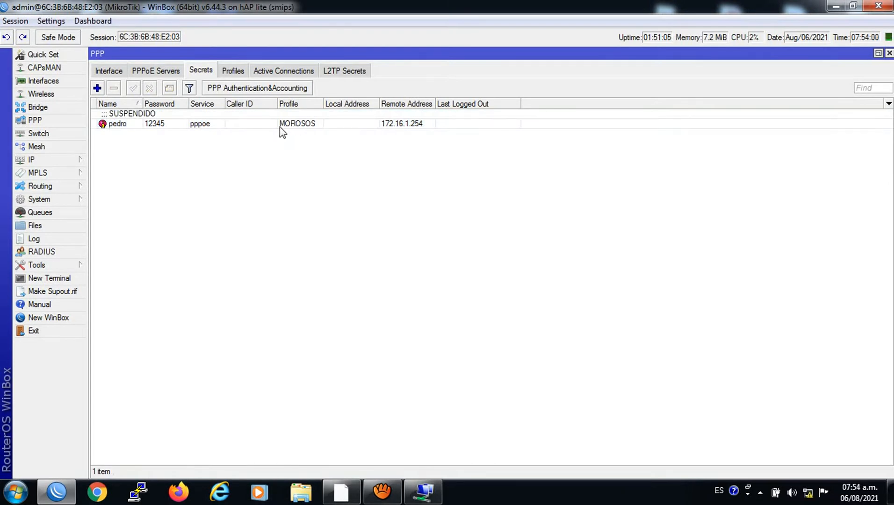
# Reconnect the broadband PPPoE link as the suspended user by entering the account password
pyautogui.click(422, 491)
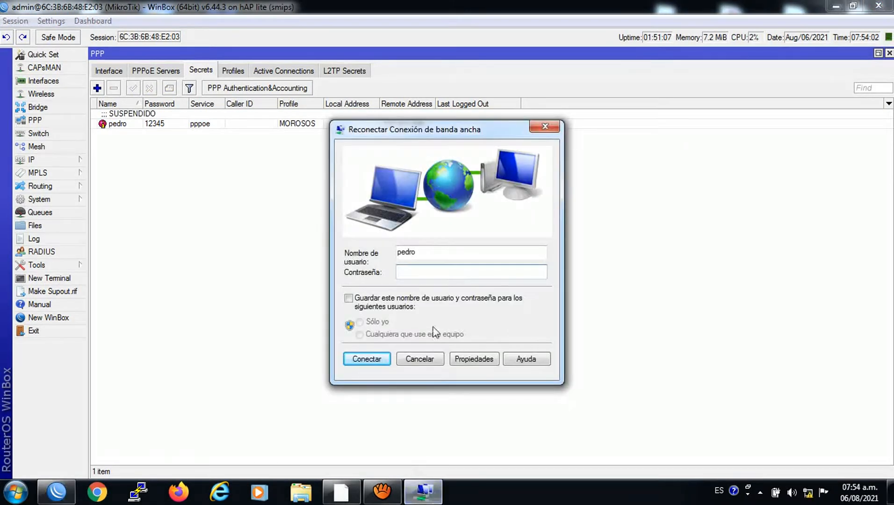
pyautogui.write('12345')
pyautogui.click(366, 358)
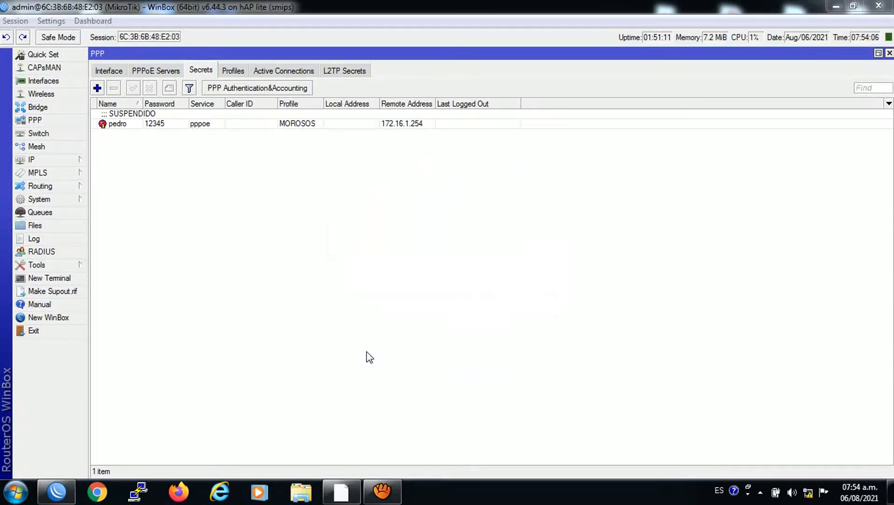
pyautogui.click(106, 494)
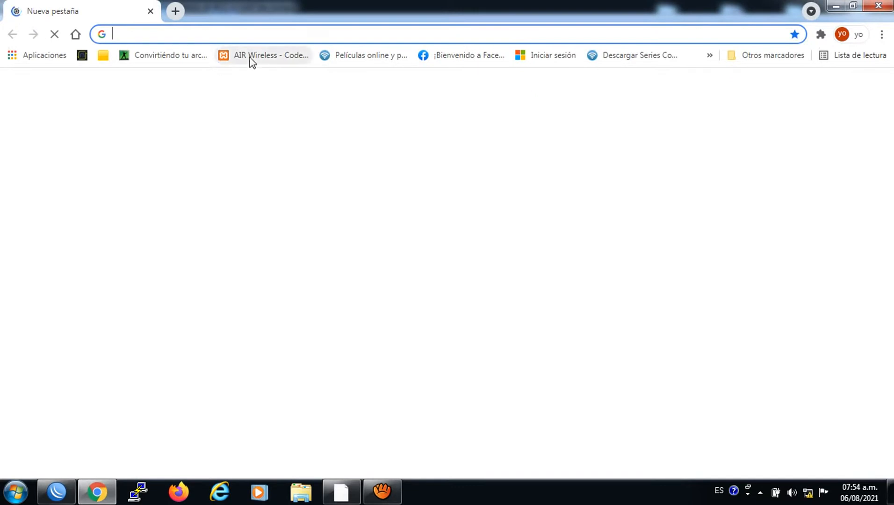
# Load a bookmarked page to confirm the AVISO DE CORTE redirect, then minimize Chrome
pyautogui.click(265, 56)
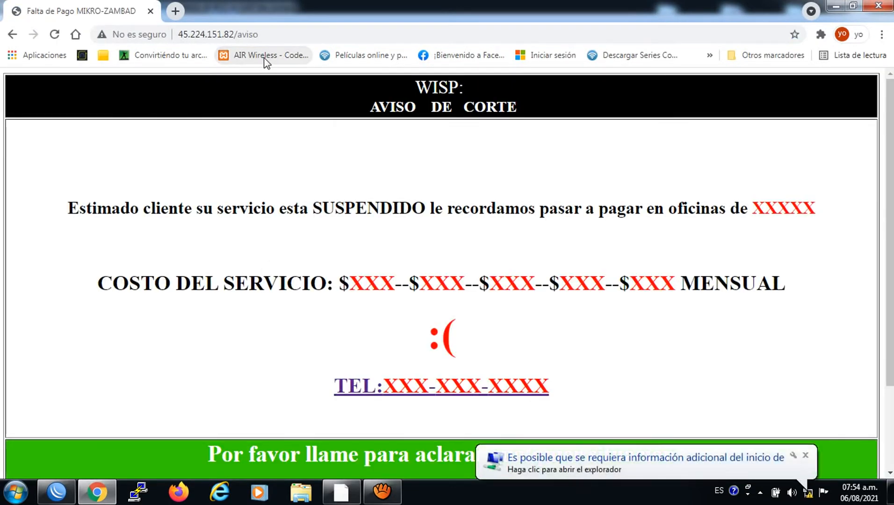
pyautogui.click(804, 454)
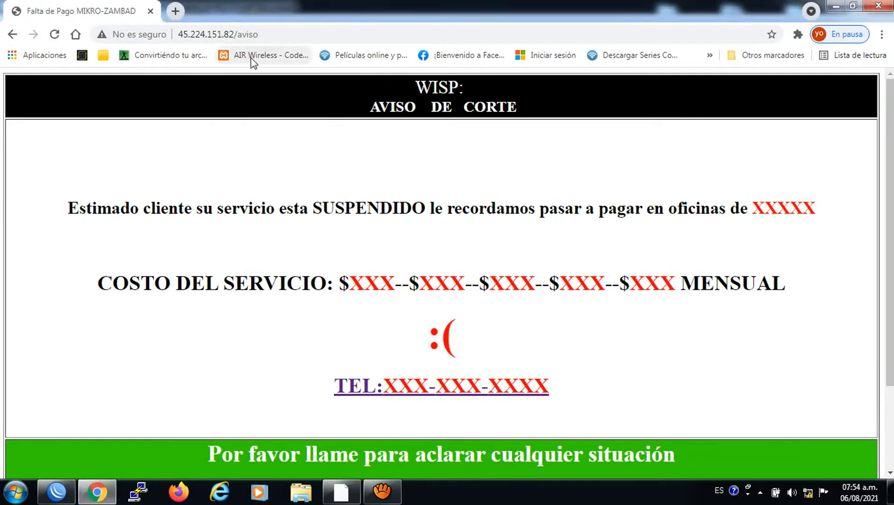
pyautogui.click(840, 4)
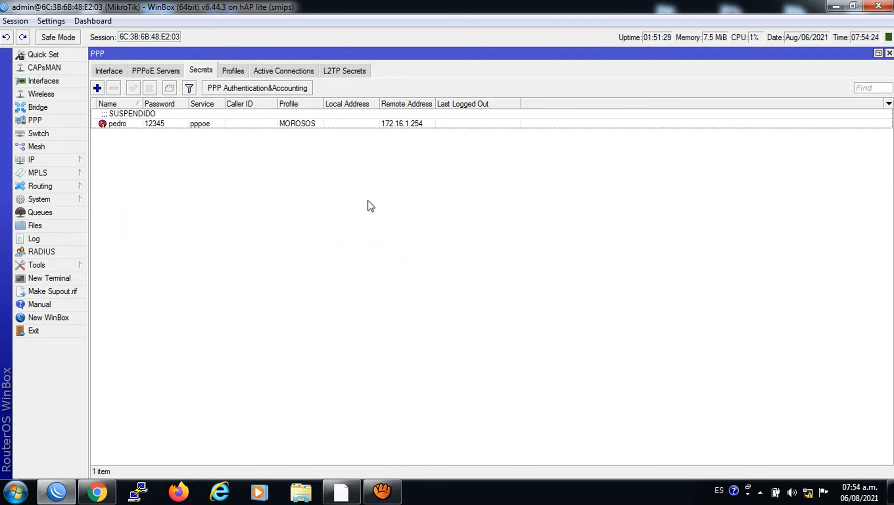
# Select the suspended client's secret at 172.16.1.254, then minimize WinBox
pyautogui.click(178, 124)
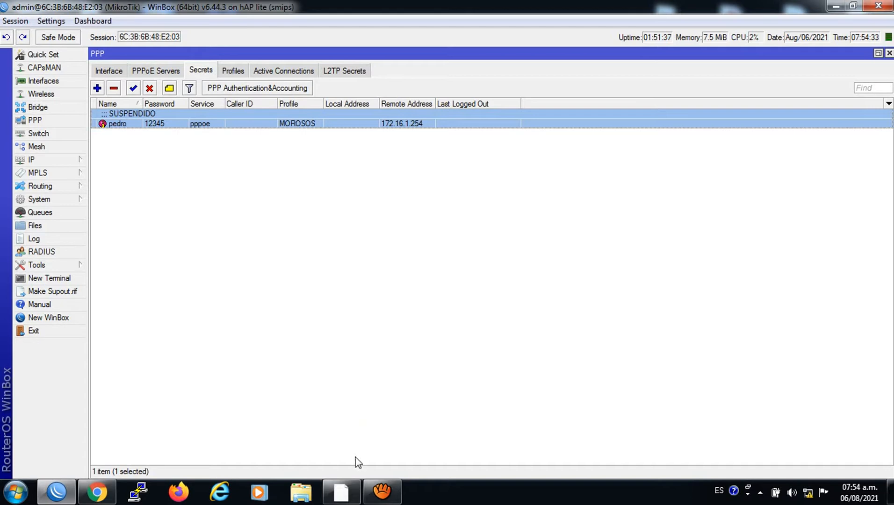
pyautogui.click(836, 7)
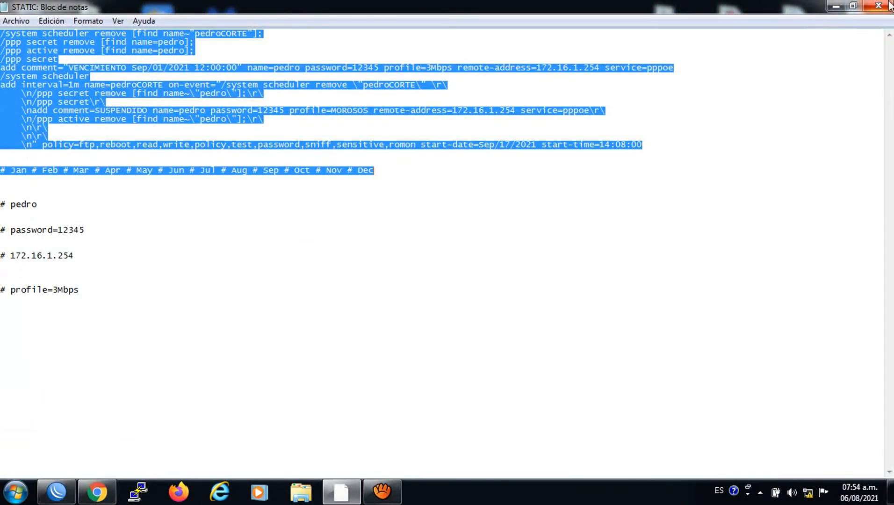
# Close the STATIC notes without saving and open the DINAMIC script file
pyautogui.click(889, 5)
pyautogui.click(448, 251)
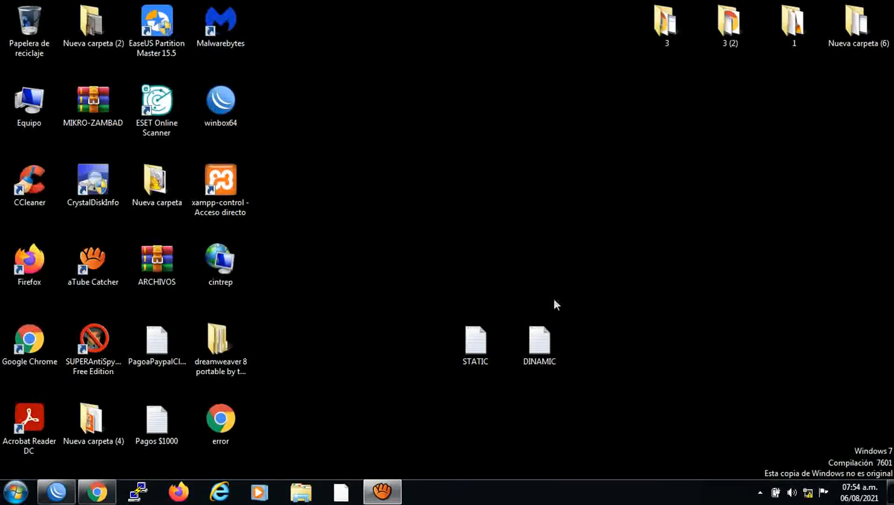
pyautogui.doubleClick(539, 341)
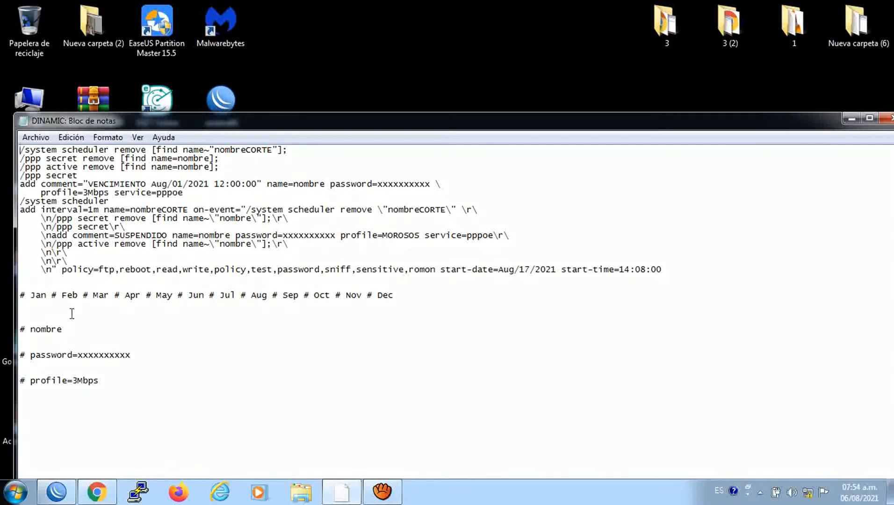
# Replace every 'nombre' placeholder in the script with juan
pyautogui.doubleClick(52, 329)
pyautogui.rightClick(31, 331)
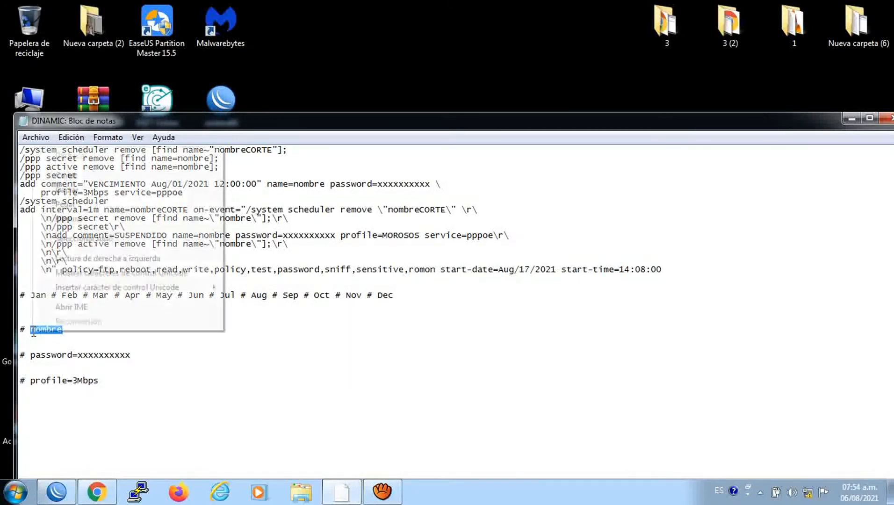
pyautogui.click(62, 191)
pyautogui.click(71, 137)
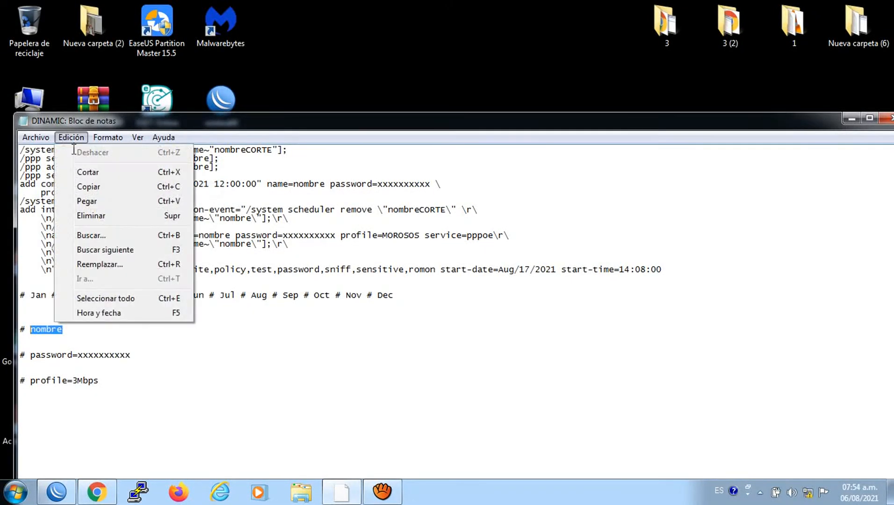
pyautogui.click(96, 264)
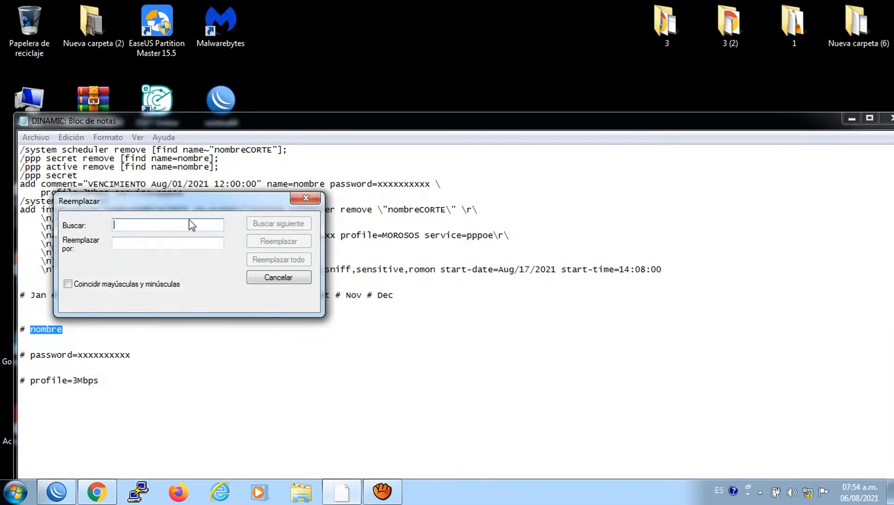
pyautogui.rightClick(182, 221)
pyautogui.click(214, 279)
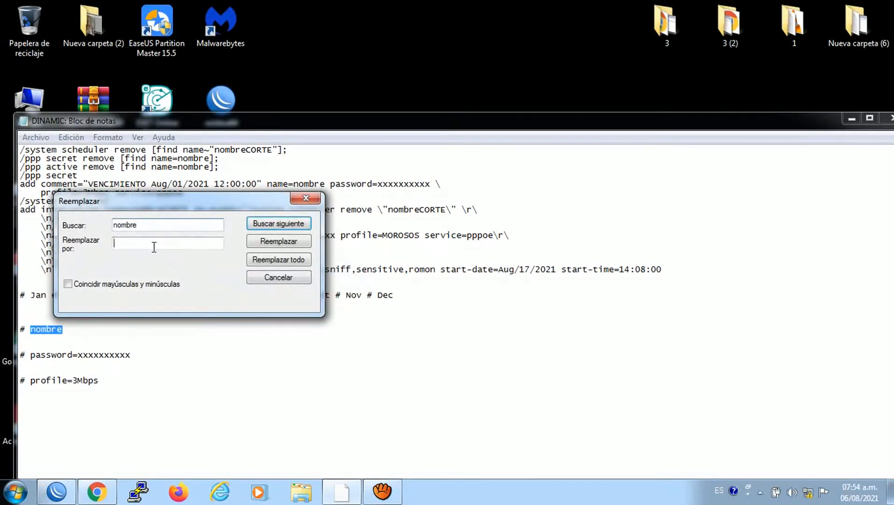
pyautogui.click(156, 244)
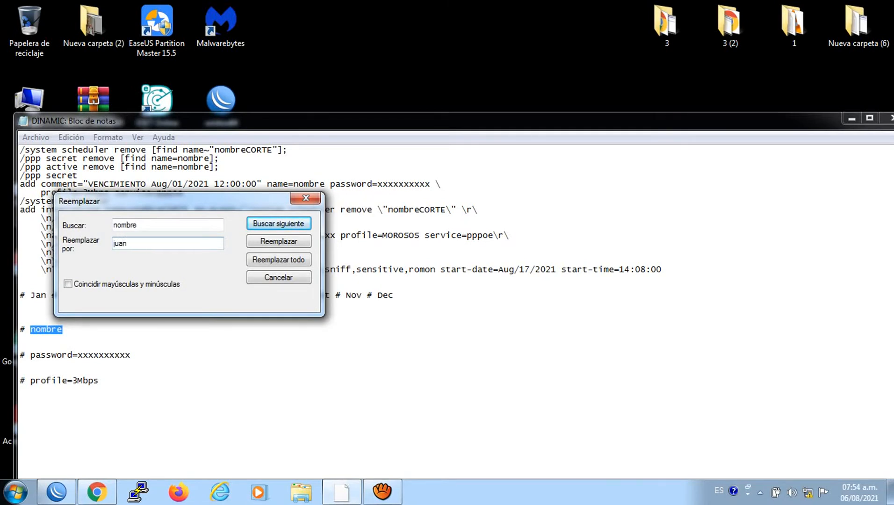
pyautogui.click(278, 262)
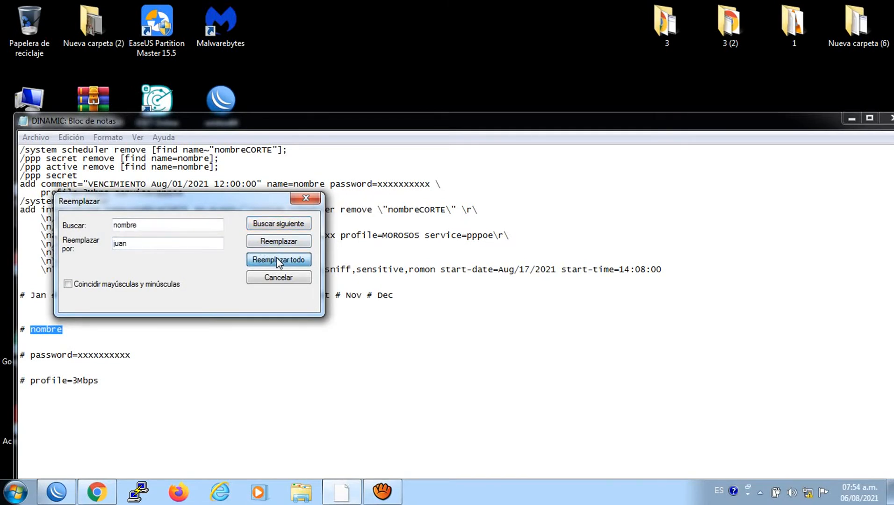
pyautogui.click(278, 260)
# Replace every password placeholder in the script with the client's password
pyautogui.moveTo(131, 355); pyautogui.dragTo(31, 356)
pyautogui.rightClick(31, 355)
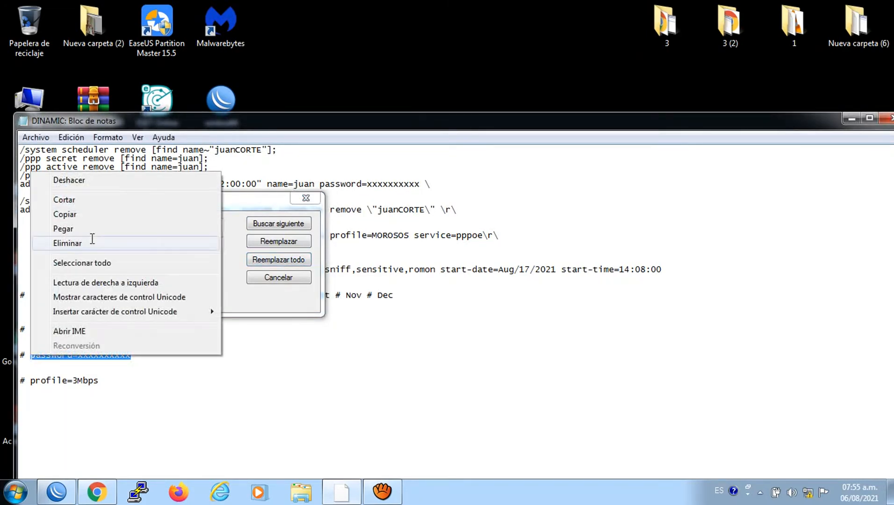
pyautogui.click(70, 220)
pyautogui.click(155, 242)
pyautogui.doubleClick(120, 226)
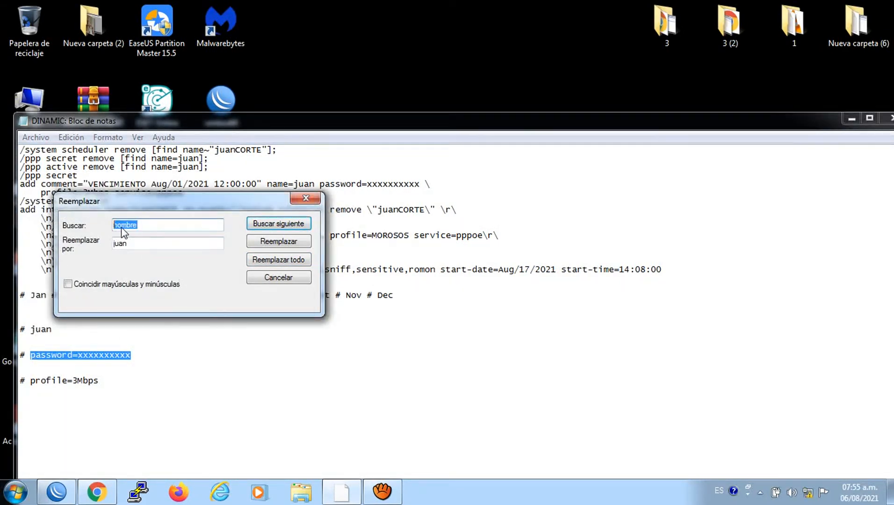
pyautogui.rightClick(121, 226)
pyautogui.click(153, 284)
pyautogui.doubleClick(123, 243)
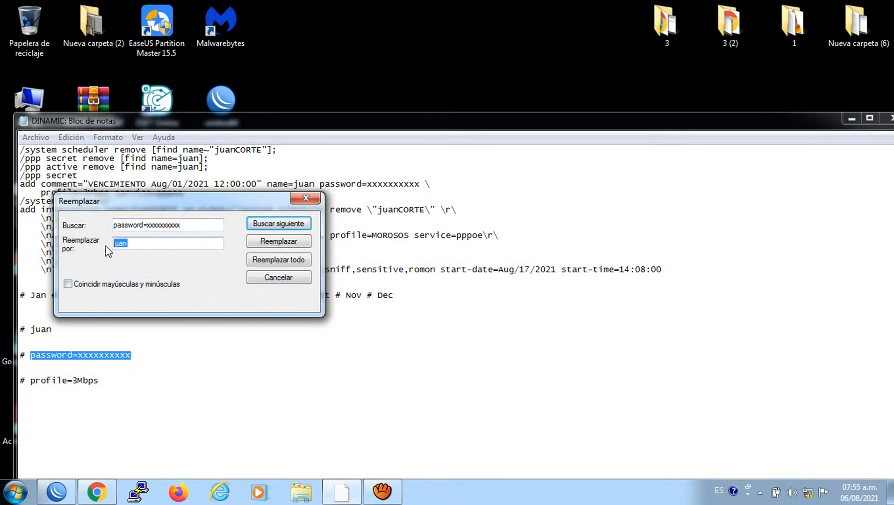
pyautogui.rightClick(126, 247)
pyautogui.click(155, 305)
pyautogui.click(285, 260)
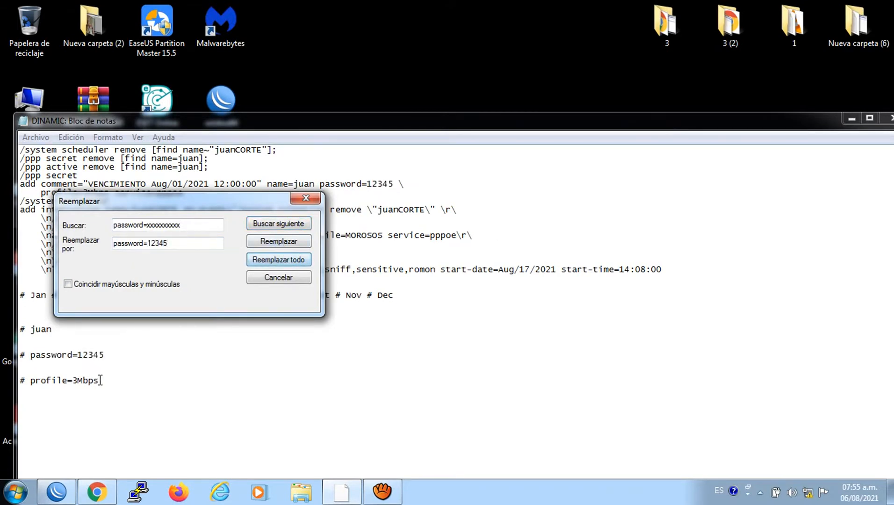
# Replace every profile=3Mbps in the script with profile=0Mbps
pyautogui.moveTo(100, 380); pyautogui.dragTo(28, 384)
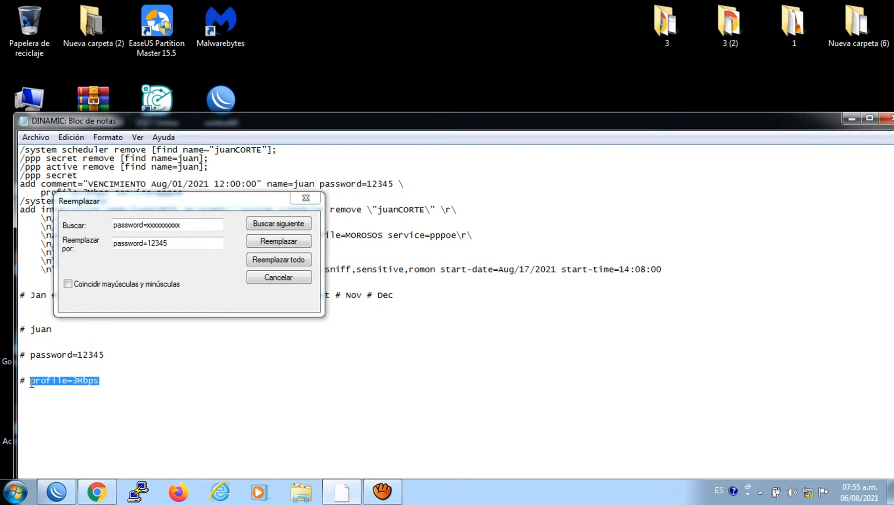
pyautogui.moveTo(191, 201); pyautogui.dragTo(370, 282)
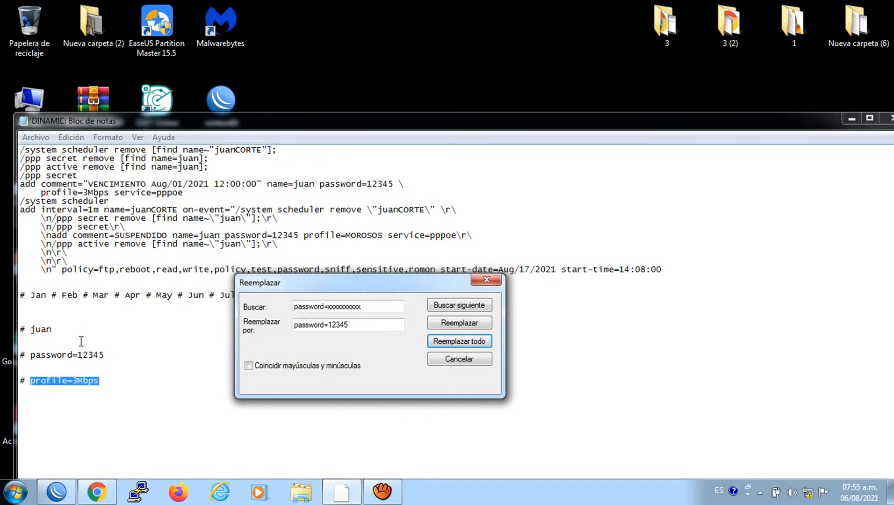
pyautogui.rightClick(80, 381)
pyautogui.click(136, 244)
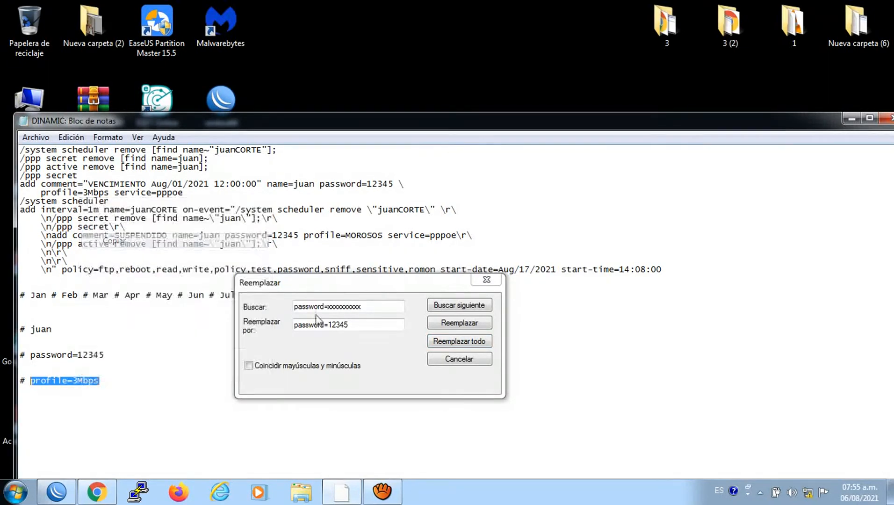
pyautogui.moveTo(374, 312); pyautogui.dragTo(289, 308)
pyautogui.rightClick(300, 310)
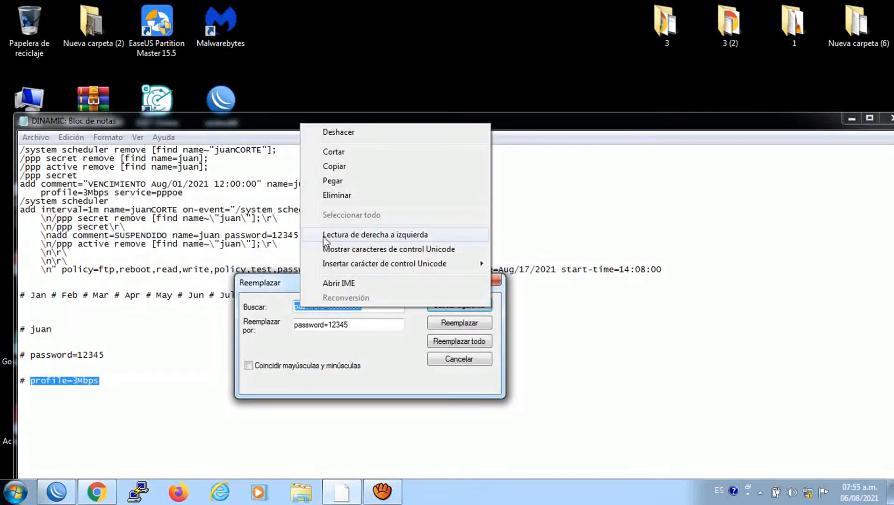
pyautogui.click(333, 181)
pyautogui.moveTo(359, 326); pyautogui.dragTo(289, 329)
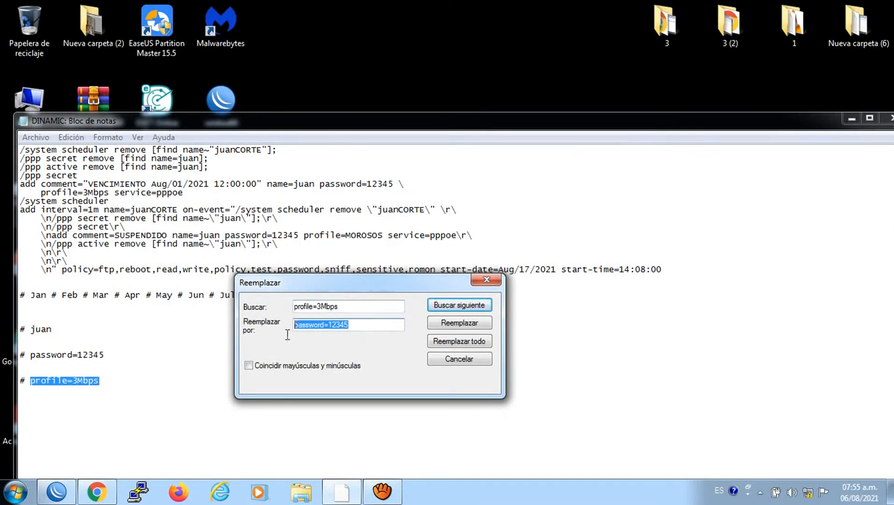
pyautogui.click(346, 201)
pyautogui.click(321, 327)
pyautogui.press('BackSpace')
pyautogui.write('0Mbps')
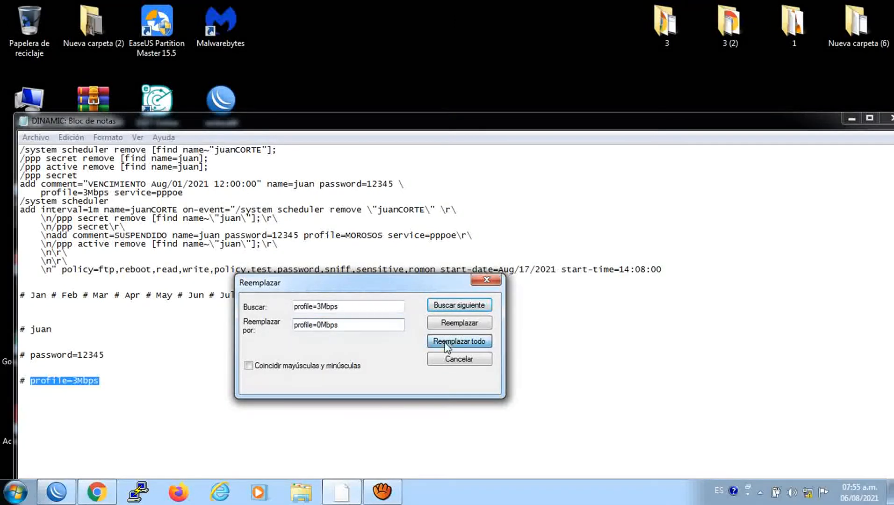
pyautogui.click(432, 341)
# Replace every profile=0Mbps with profile=3Mbps and close the Replace dialog
pyautogui.click(321, 307)
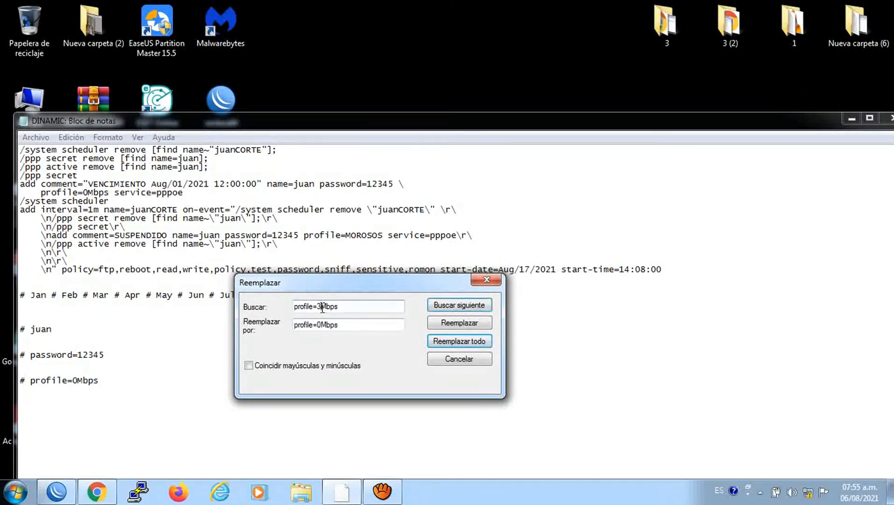
pyautogui.press('BackSpace')
pyautogui.write('0')
pyautogui.click(324, 325)
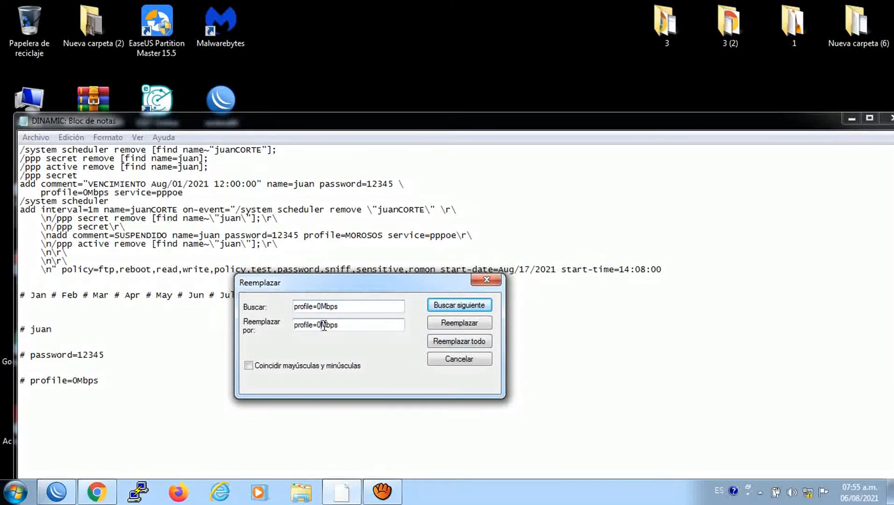
pyautogui.press('BackSpace')
pyautogui.write('3')
pyautogui.click(437, 341)
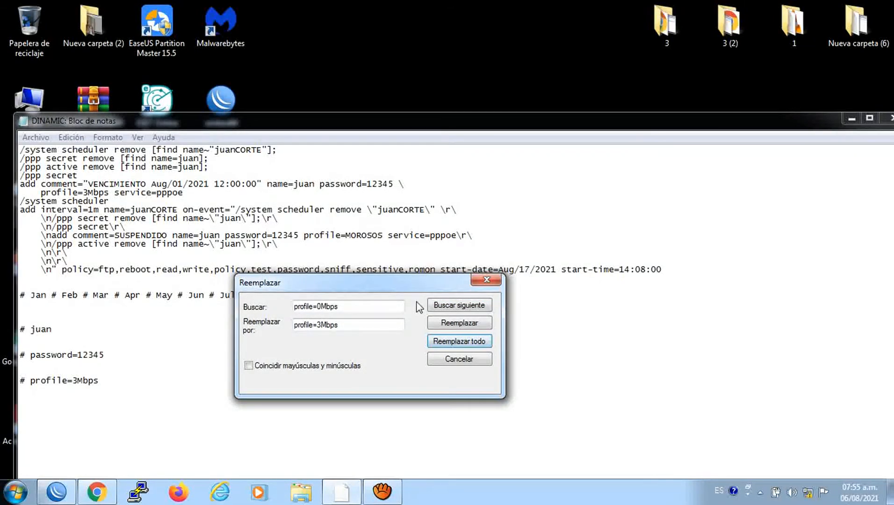
pyautogui.click(486, 279)
# Copy the whole script text and switch back to WinBox
pyautogui.moveTo(395, 295); pyautogui.dragTo(26, 157)
pyautogui.rightClick(66, 172)
pyautogui.click(107, 220)
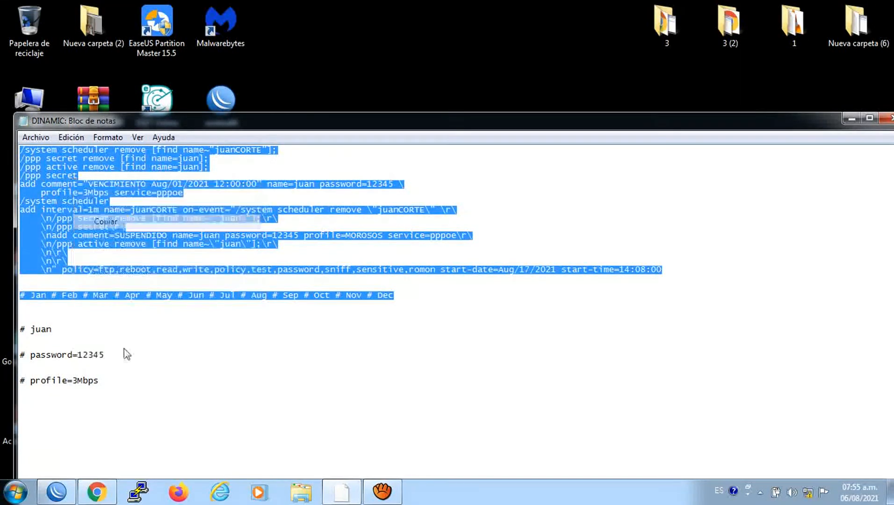
pyautogui.click(59, 491)
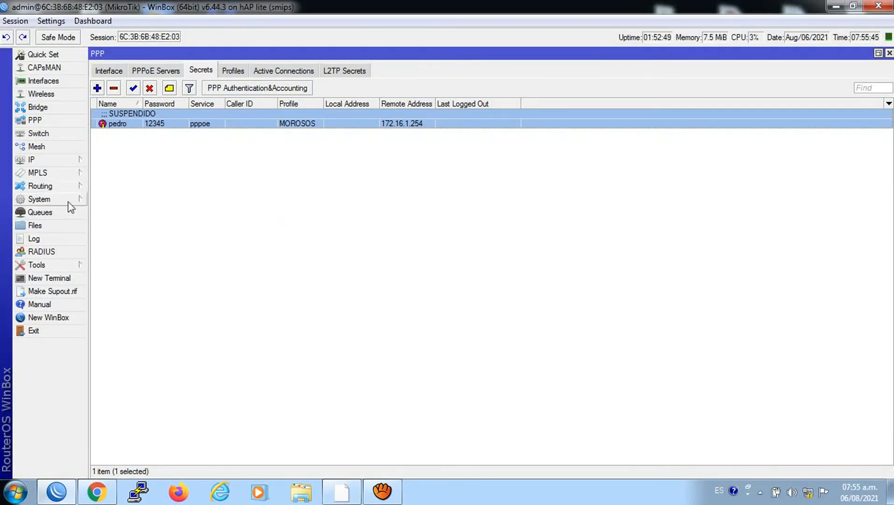
# Create a System script named juan with the copied DINAMIC commands pasted into its Source
pyautogui.click(43, 202)
pyautogui.click(117, 418)
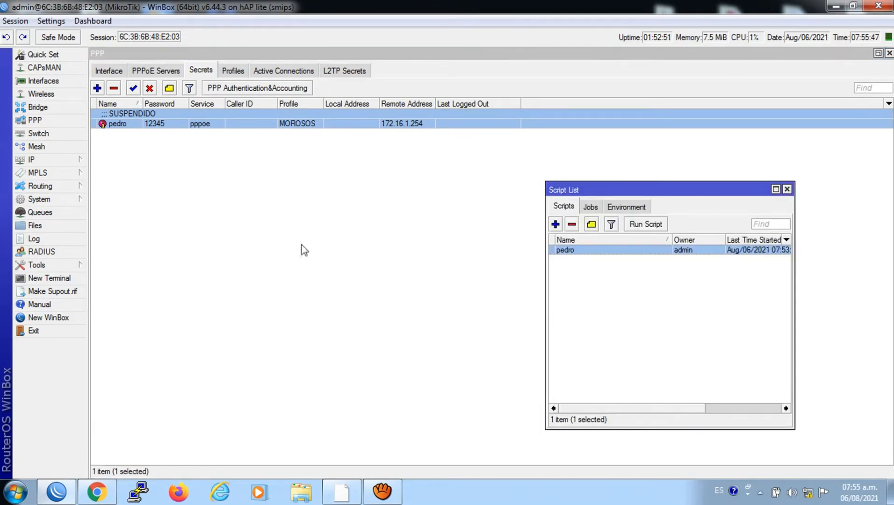
pyautogui.click(556, 224)
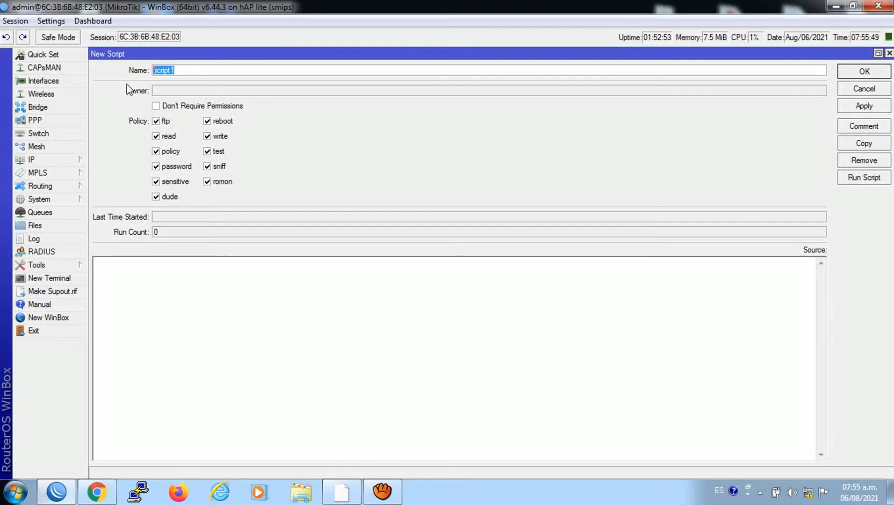
pyautogui.write('juan')
pyautogui.rightClick(130, 306)
pyautogui.click(156, 182)
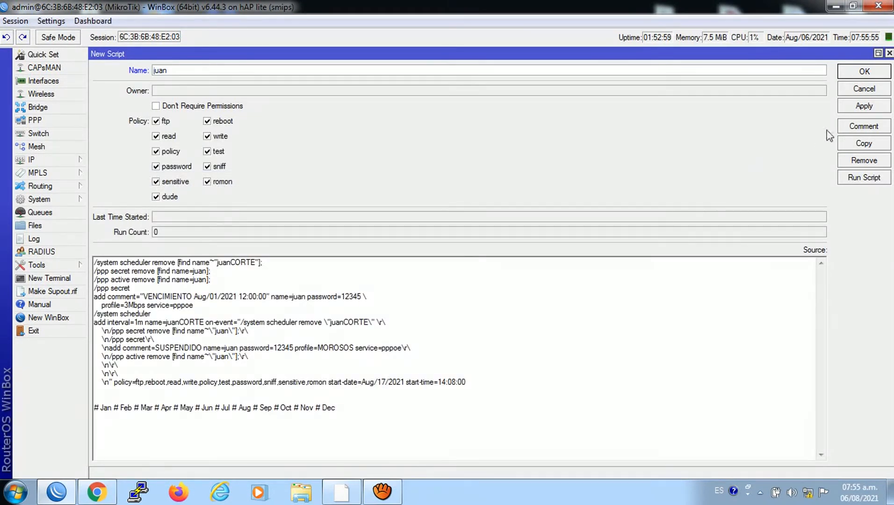
pyautogui.click(845, 108)
pyautogui.click(846, 72)
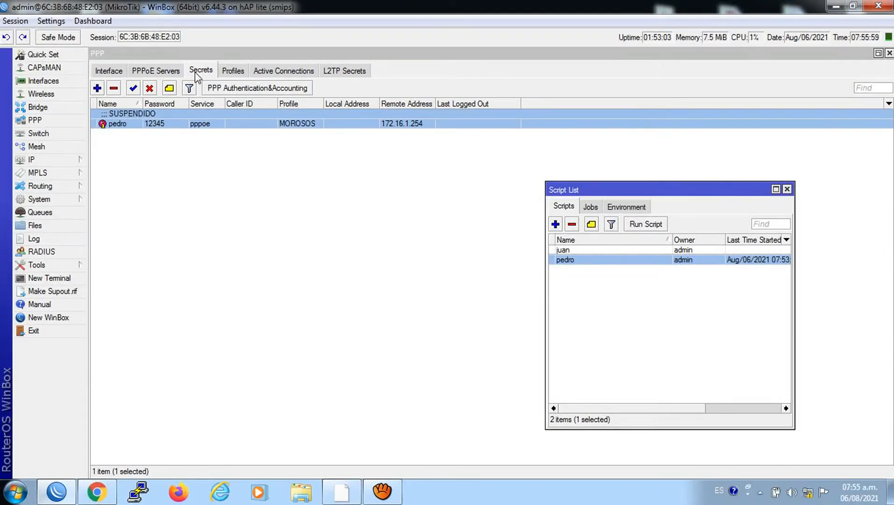
# Remove pedro's PPP secret and disconnect pedro's active PPPoE session
pyautogui.click(146, 116)
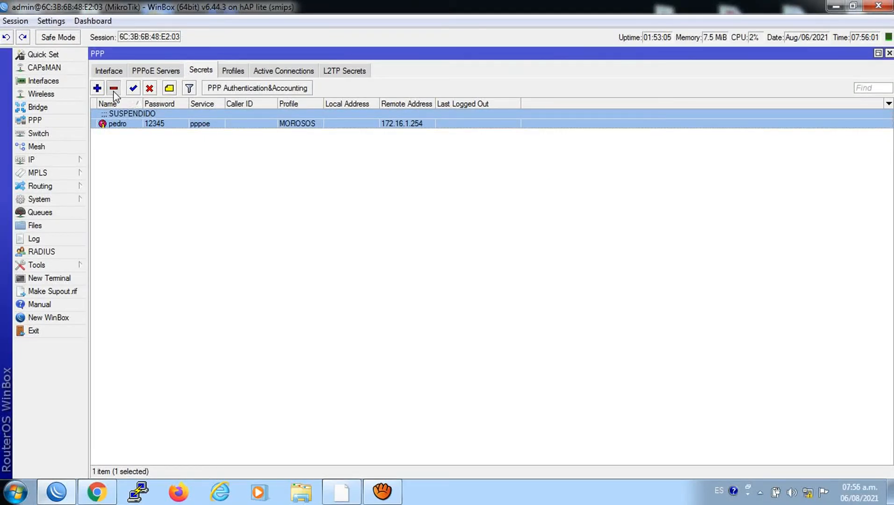
pyautogui.click(114, 89)
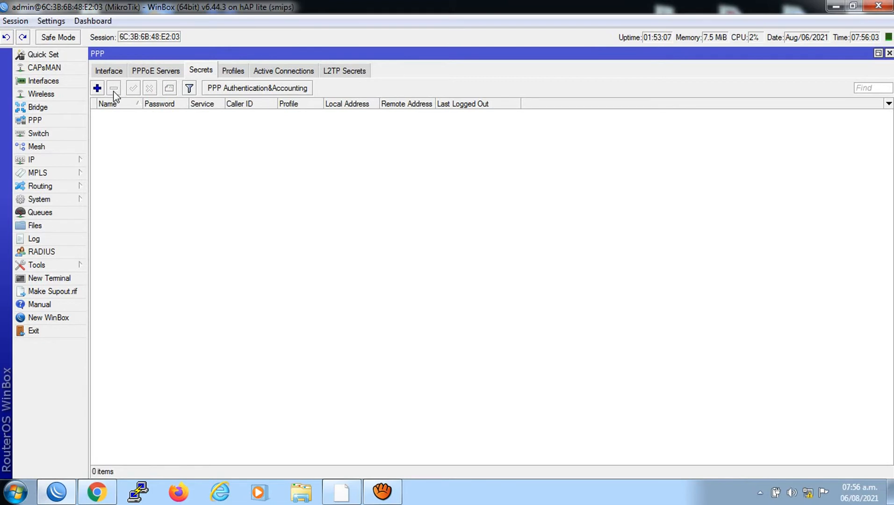
pyautogui.click(283, 71)
pyautogui.click(147, 121)
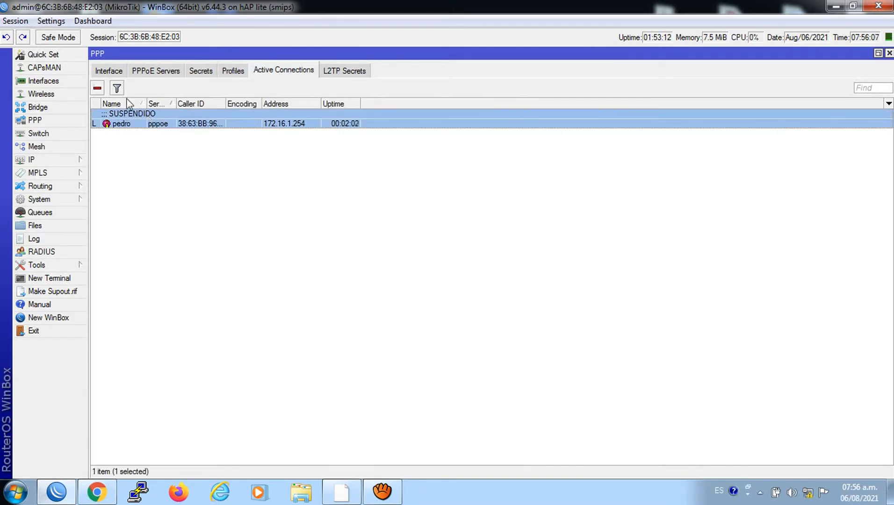
pyautogui.click(97, 88)
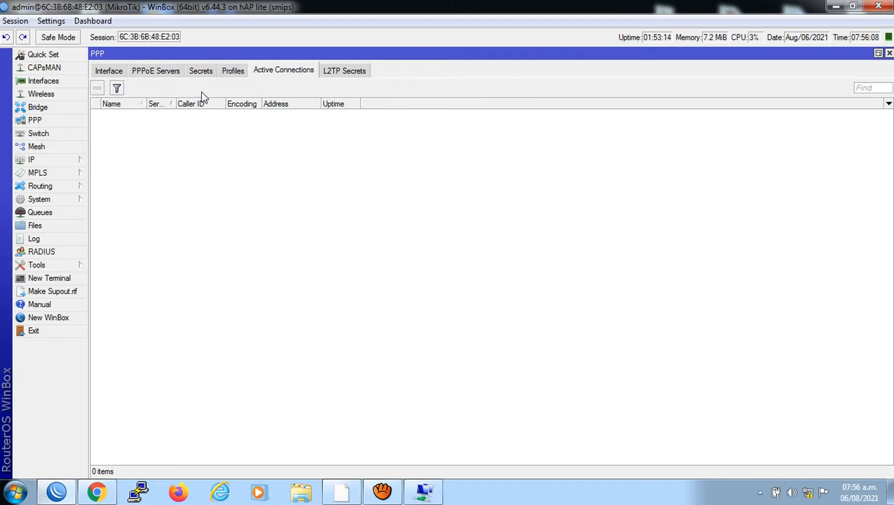
# Check the Secrets, PPPoE Servers, Profiles and Active Connections lists to confirm pedro is gone
pyautogui.click(195, 76)
pyautogui.click(177, 75)
pyautogui.click(200, 75)
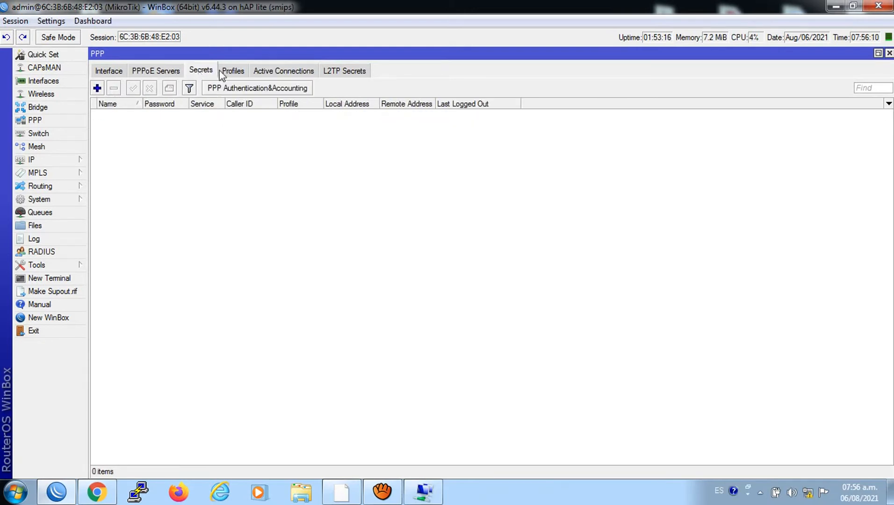
pyautogui.click(243, 72)
pyautogui.click(269, 73)
pyautogui.click(237, 71)
pyautogui.click(206, 73)
pyautogui.click(182, 70)
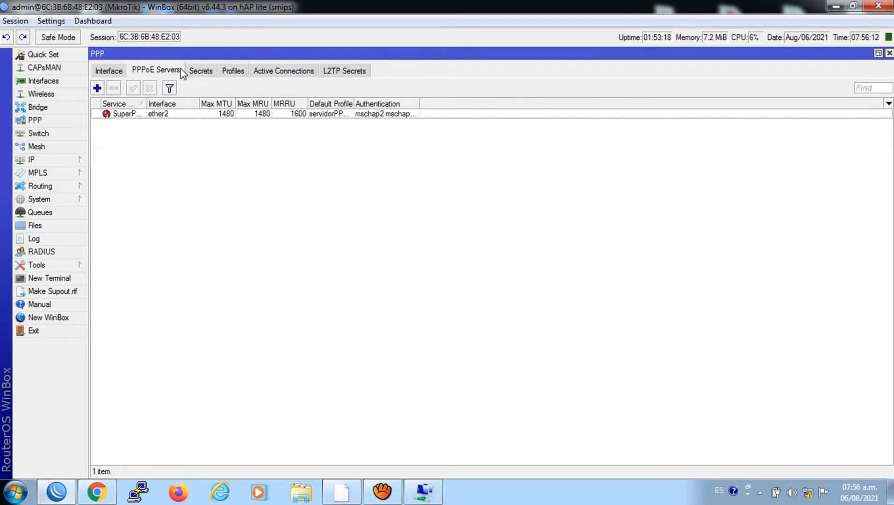
pyautogui.click(196, 74)
pyautogui.click(39, 198)
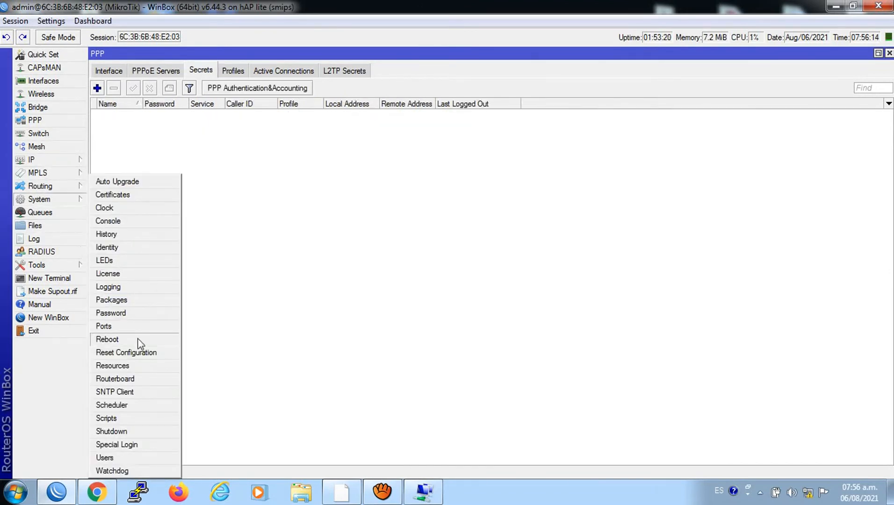
# Run the juan script from the System Scripts list
pyautogui.click(107, 417)
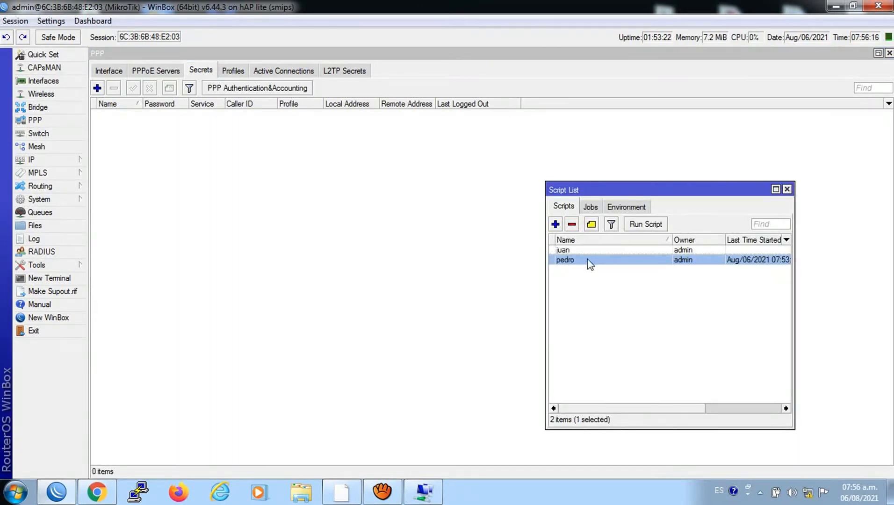
pyautogui.click(577, 251)
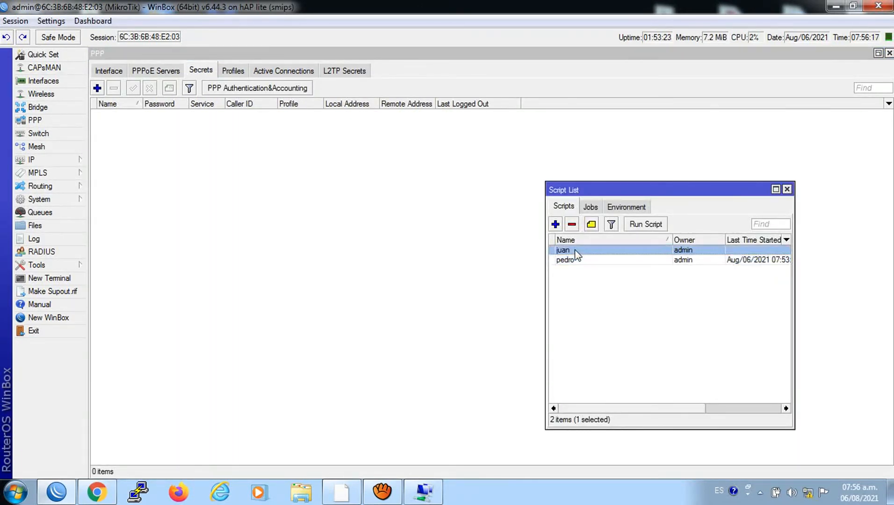
pyautogui.click(643, 227)
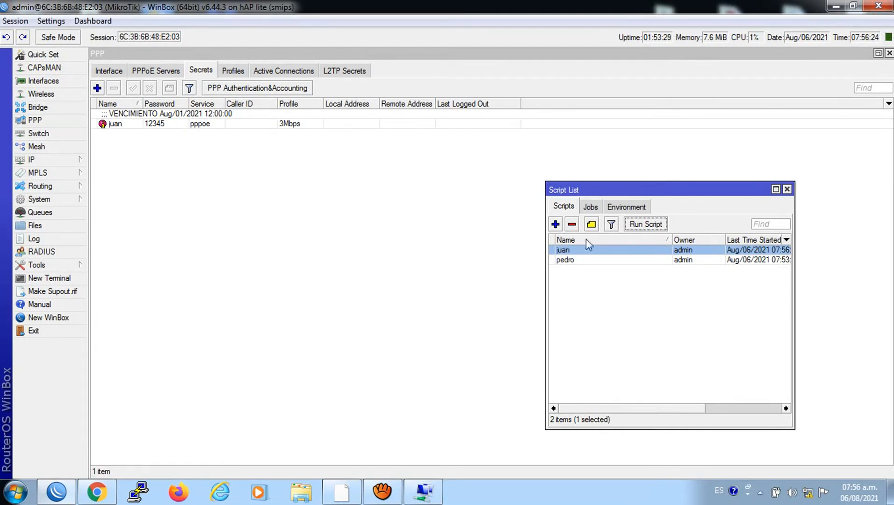
# Check the new juanCORTE job in the Scheduler, then return to the script list
pyautogui.click(44, 200)
pyautogui.click(113, 406)
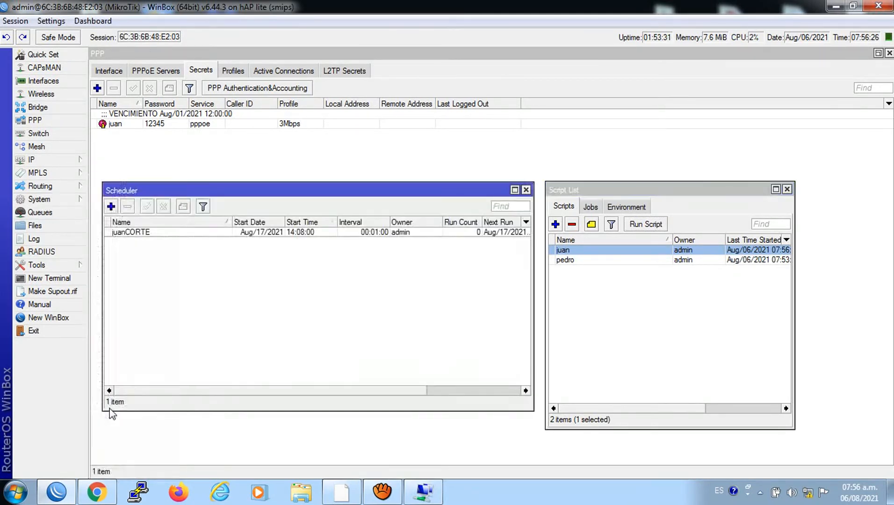
pyautogui.click(263, 234)
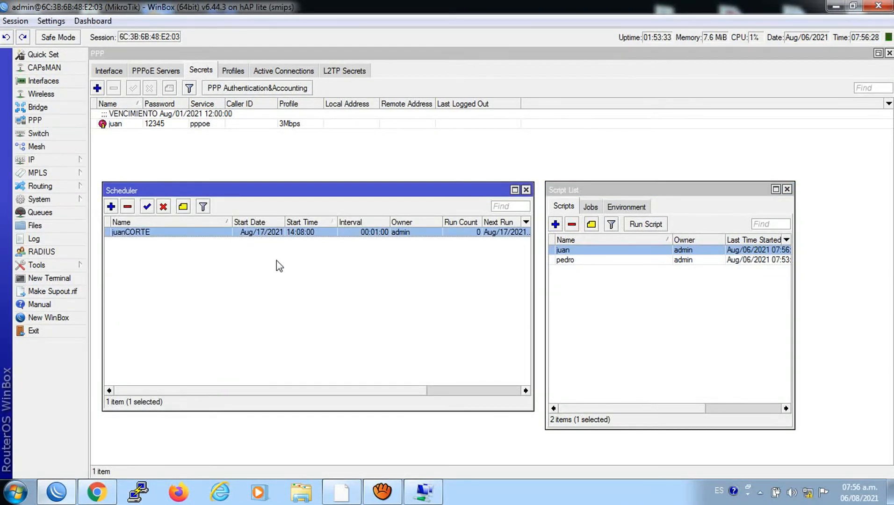
pyautogui.click(579, 251)
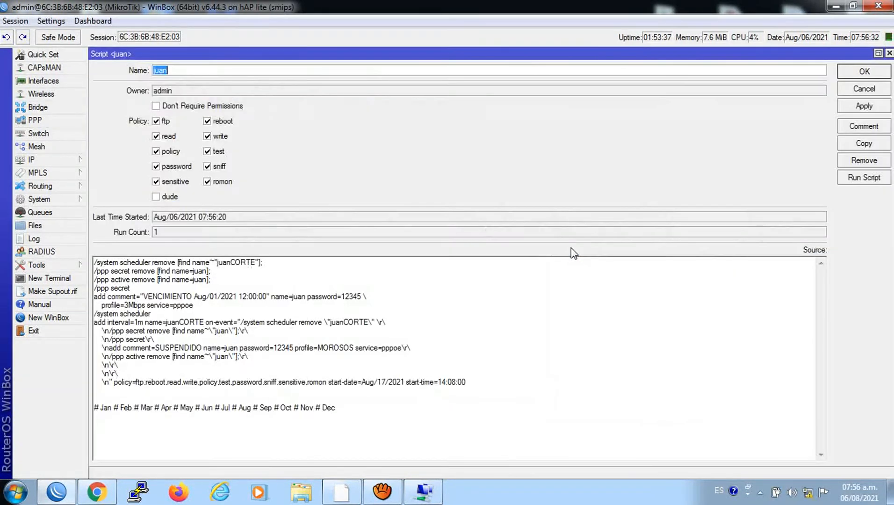
# Edit the juan script source to start-date=Aug/06/2021 and start-time=07:58:00
pyautogui.doubleClick(575, 251)
pyautogui.click(383, 384)
pyautogui.press('BackSpace')
pyautogui.press('BackSpace')
pyautogui.write('06')
pyautogui.press('BackSpace')
pyautogui.press('BackSpace')
pyautogui.write('07')
pyautogui.click(454, 383)
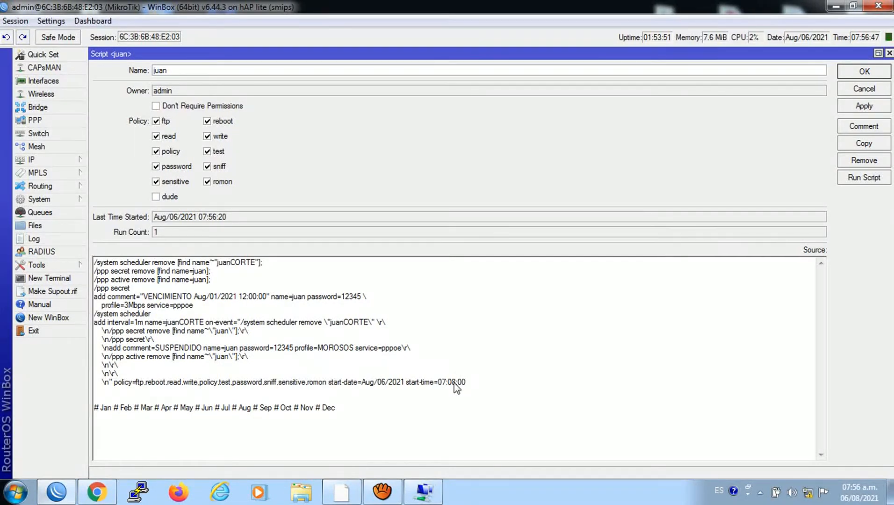
pyautogui.press('BackSpace')
pyautogui.press('BackSpace')
pyautogui.write('58')
# Save the juan script, rerun it, and close the Scheduler
pyautogui.click(846, 108)
pyautogui.click(847, 71)
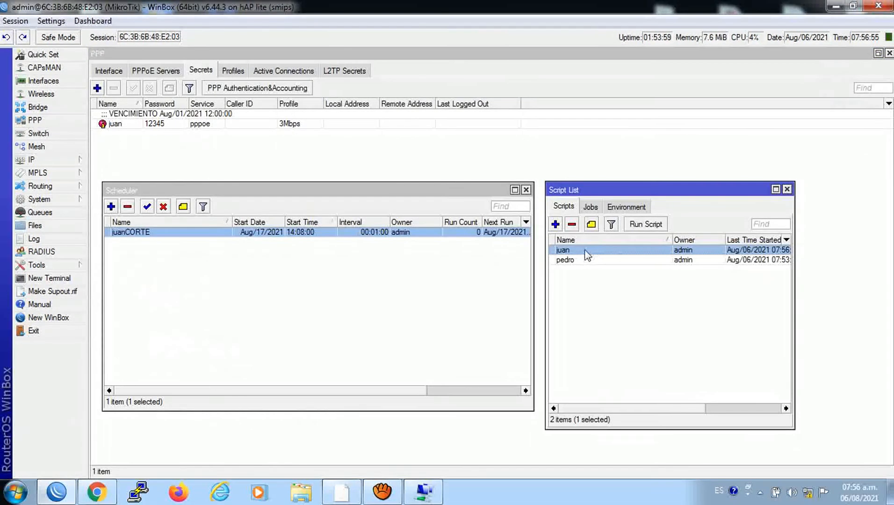
pyautogui.click(641, 226)
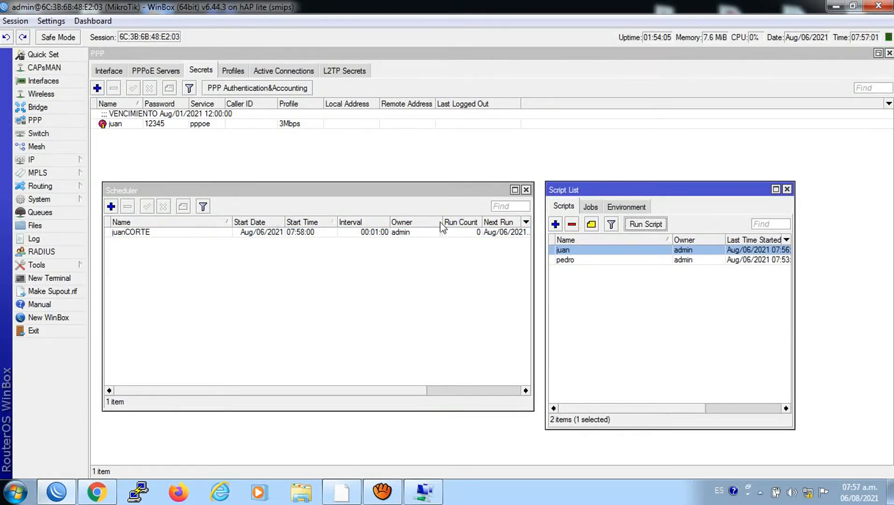
pyautogui.click(525, 190)
pyautogui.click(786, 189)
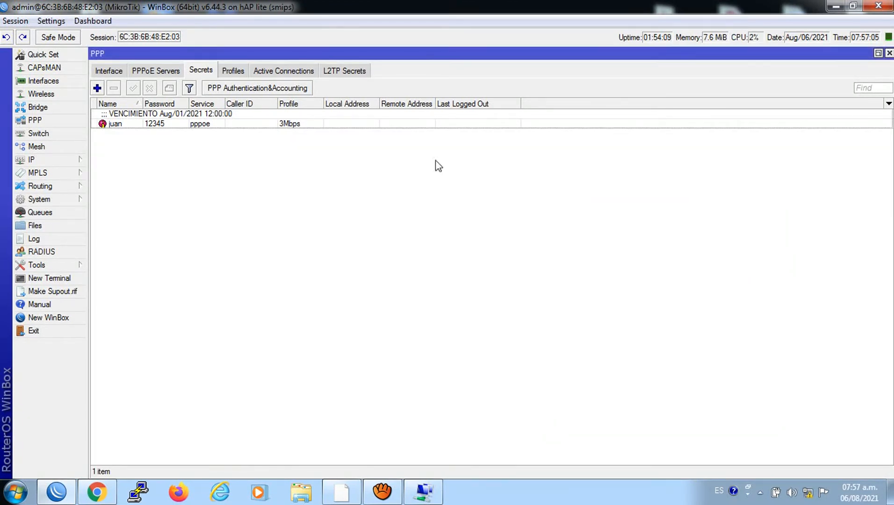
pyautogui.click(233, 71)
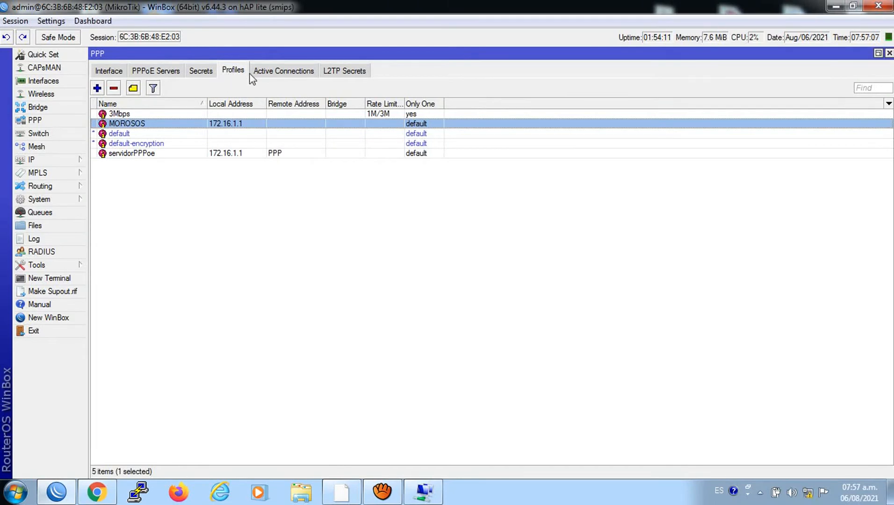
pyautogui.click(259, 76)
pyautogui.click(239, 75)
pyautogui.click(423, 491)
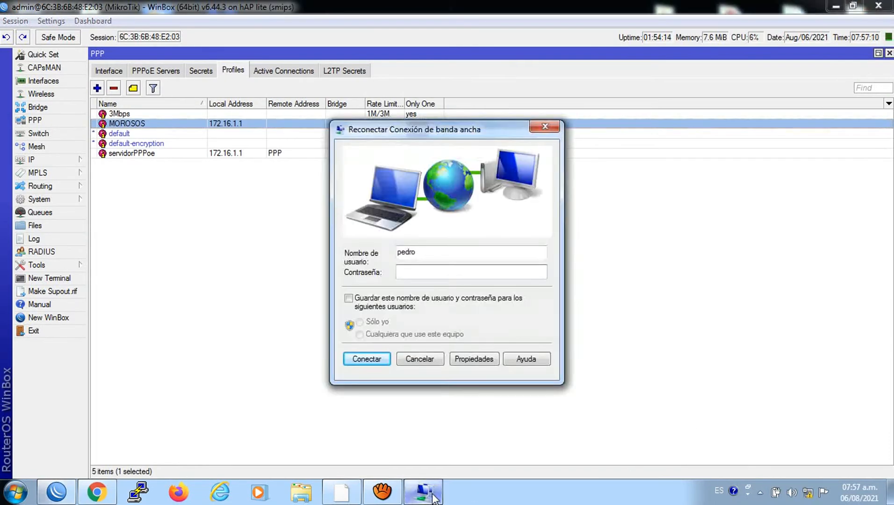
pyautogui.doubleClick(428, 255)
pyautogui.write('juan')
pyautogui.click(414, 271)
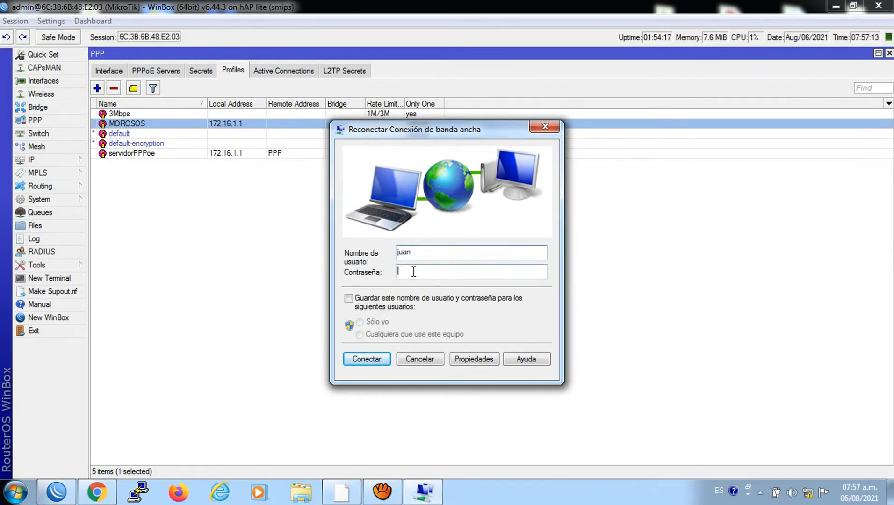
pyautogui.write('•••')
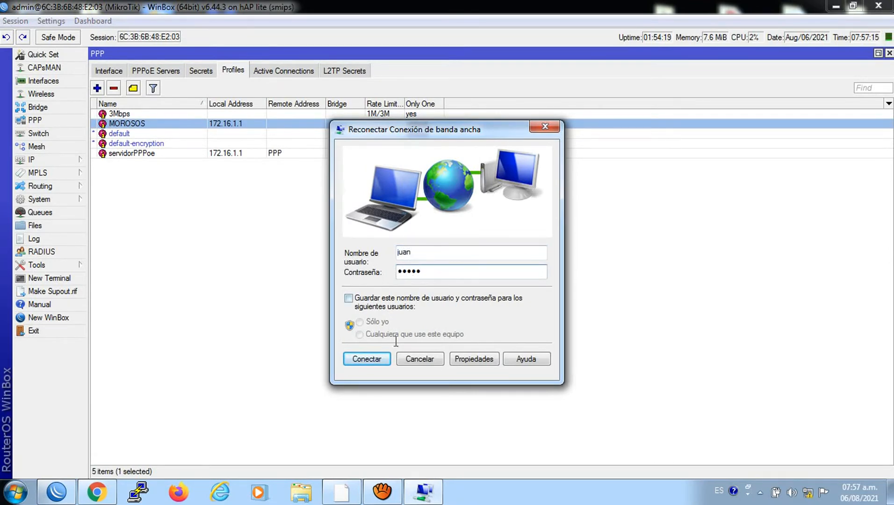
pyautogui.click(366, 358)
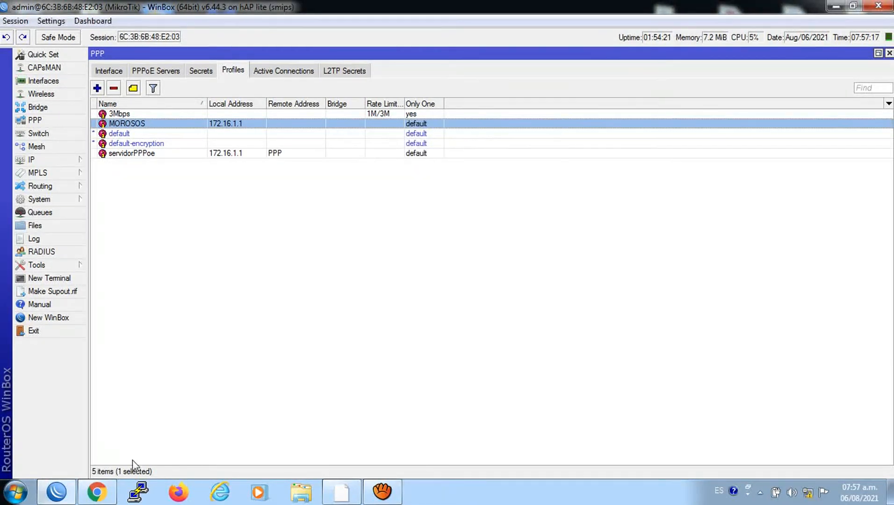
pyautogui.click(96, 492)
pyautogui.click(270, 57)
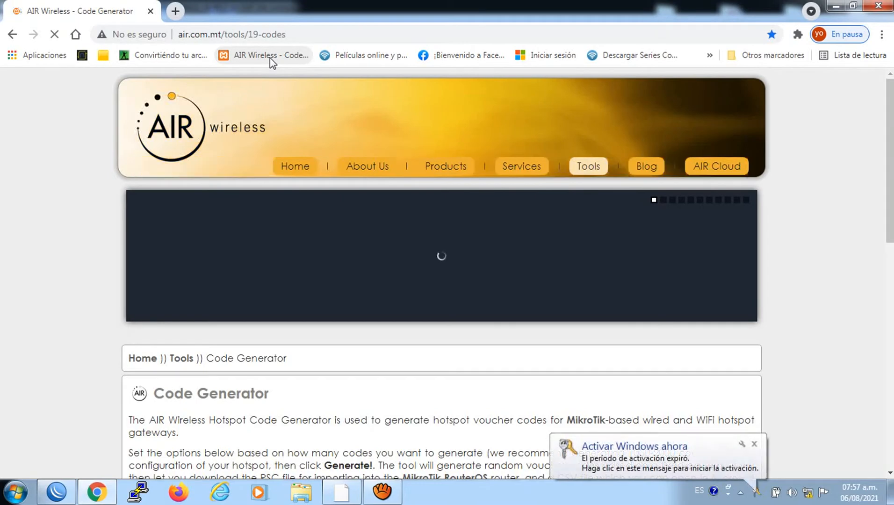
pyautogui.click(263, 54)
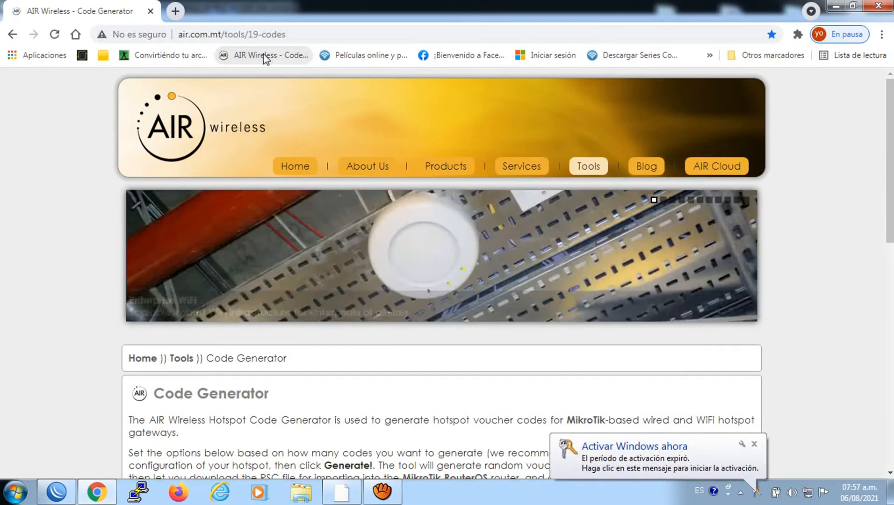
pyautogui.click(56, 492)
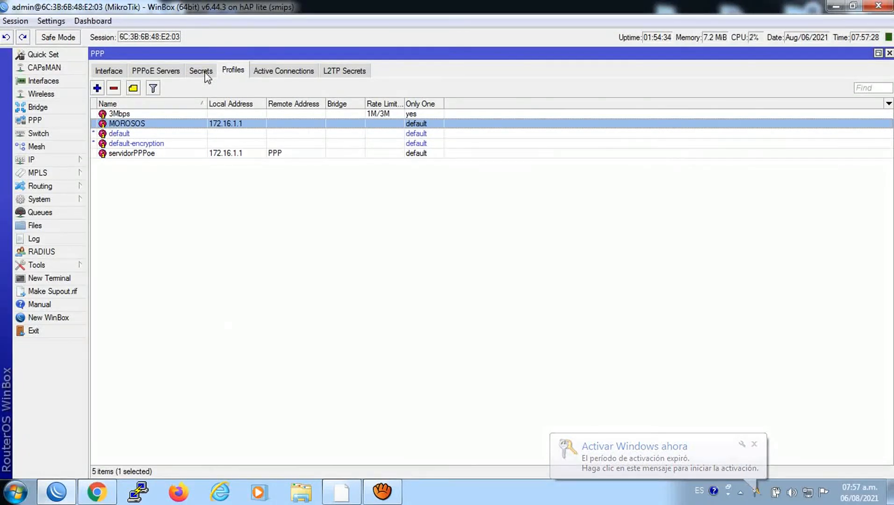
# Widen the Address column in Active Connections to see the client's 172.16.1.252 address
pyautogui.click(205, 72)
pyautogui.click(268, 74)
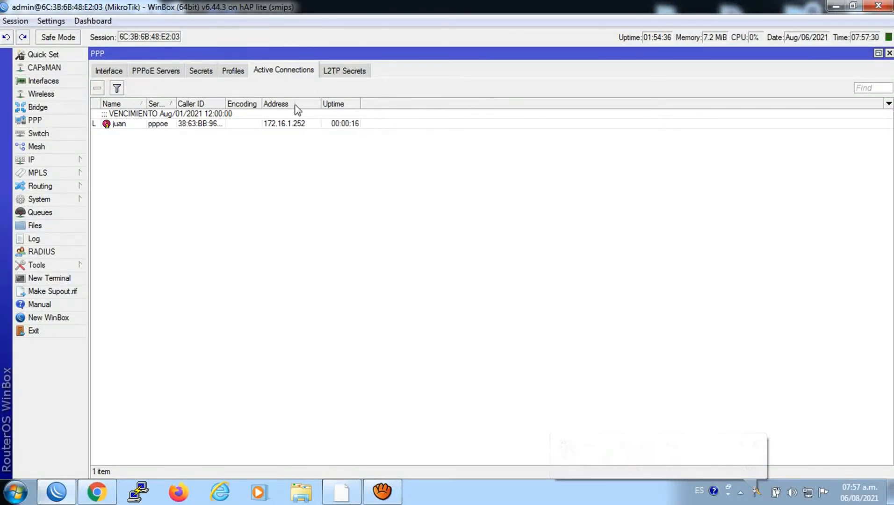
pyautogui.moveTo(322, 99); pyautogui.dragTo(366, 100)
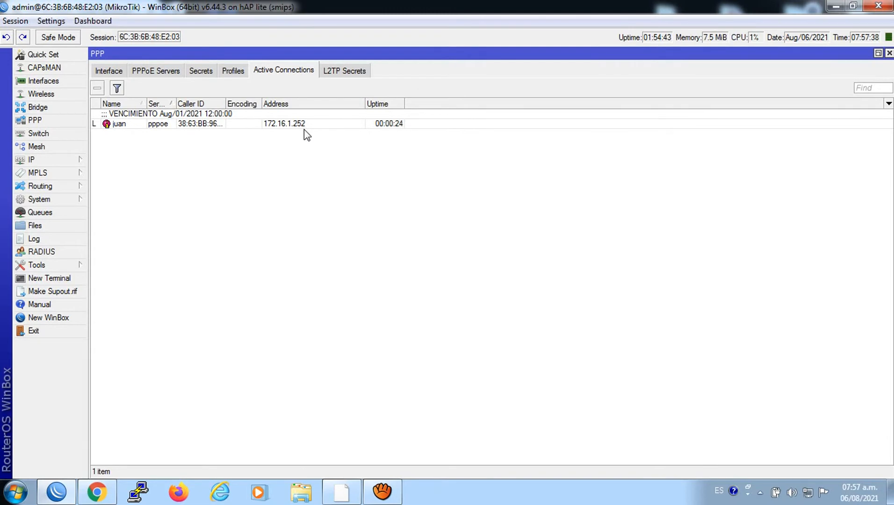
# Flip through the Profiles and Active Connections lists, ending on Secrets with the client on 3Mbps
pyautogui.click(211, 73)
pyautogui.click(240, 74)
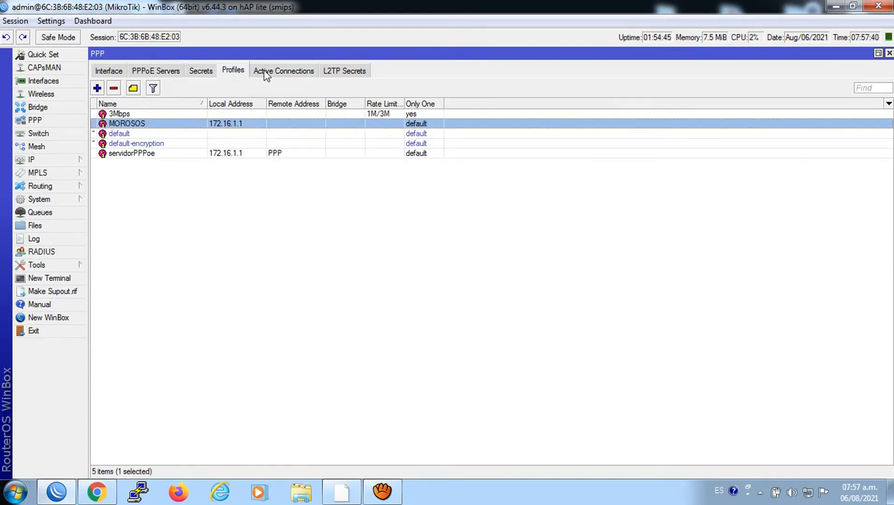
pyautogui.click(270, 75)
pyautogui.click(242, 74)
pyautogui.click(209, 74)
pyautogui.click(235, 74)
pyautogui.click(256, 74)
pyautogui.click(244, 73)
pyautogui.click(206, 75)
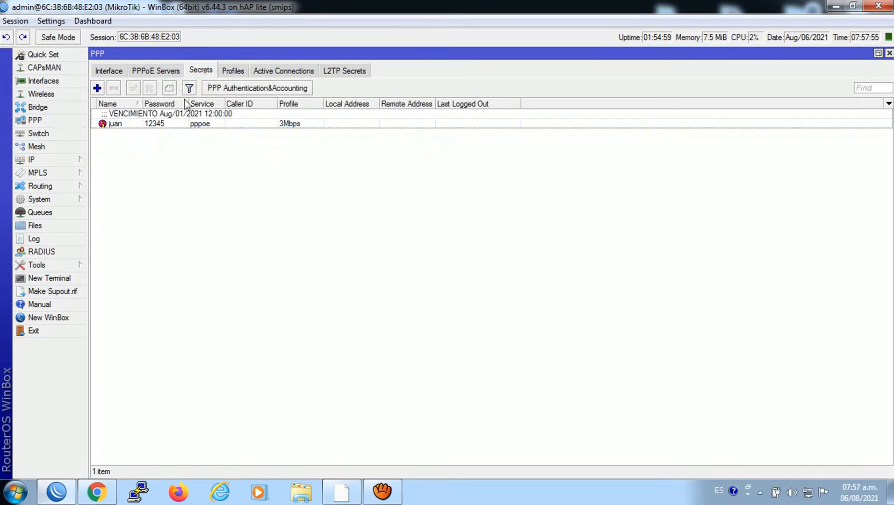
# With the client's secret selected, redial the broadband connection using the account password
pyautogui.click(169, 117)
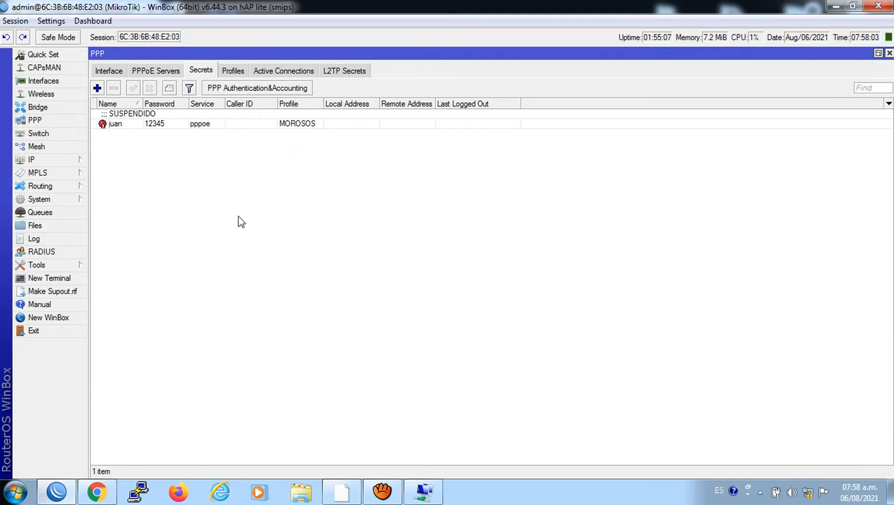
pyautogui.click(421, 481)
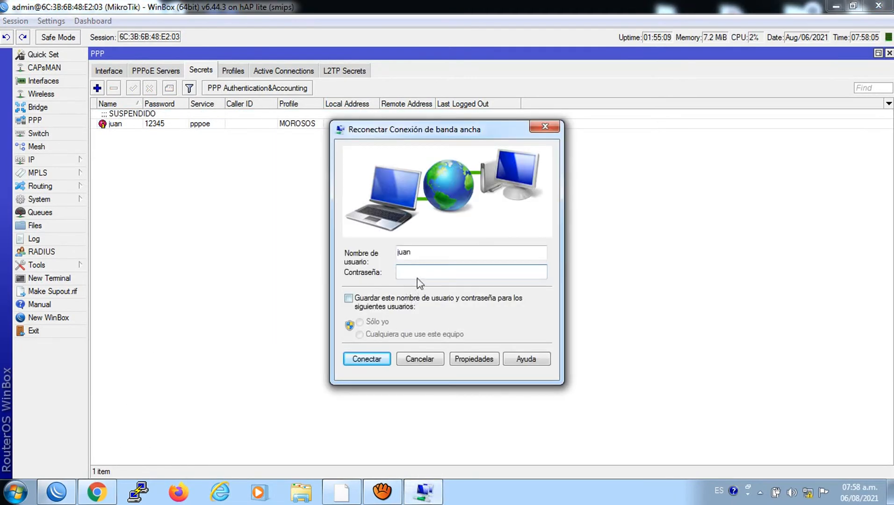
pyautogui.write('12345')
pyautogui.click(374, 359)
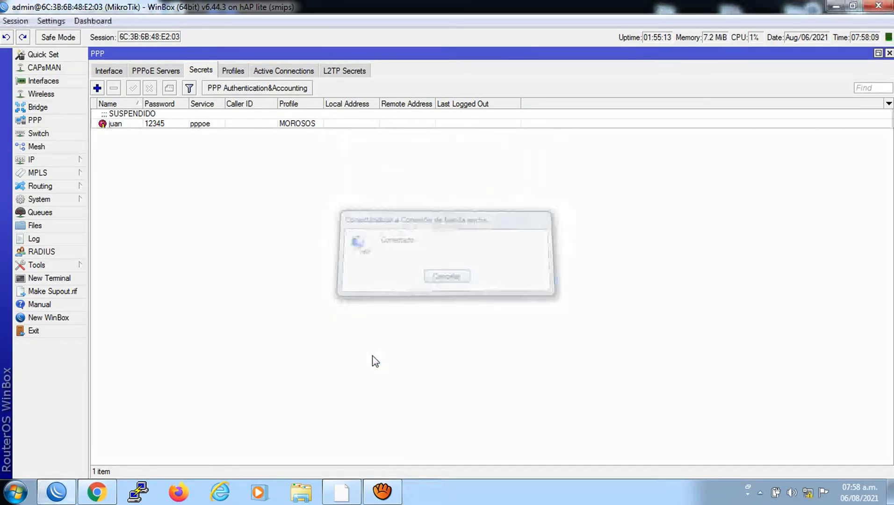
pyautogui.click(97, 491)
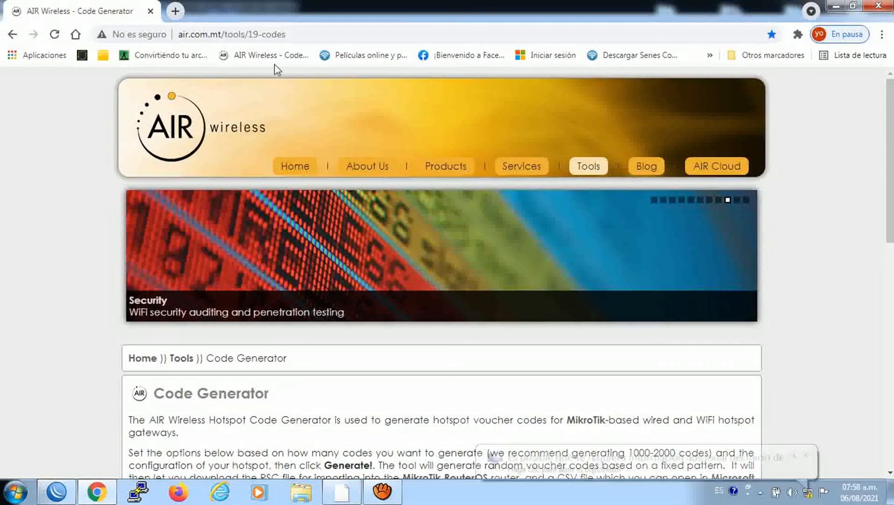
# Reload the AIR Wireless bookmark in a fresh tab; it lands on the 45.224.151.82/aviso notice
pyautogui.click(269, 56)
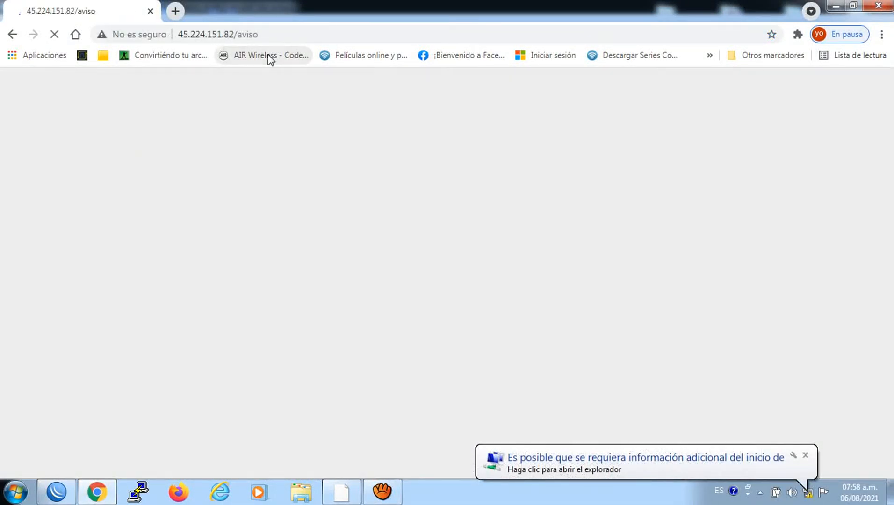
pyautogui.click(269, 56)
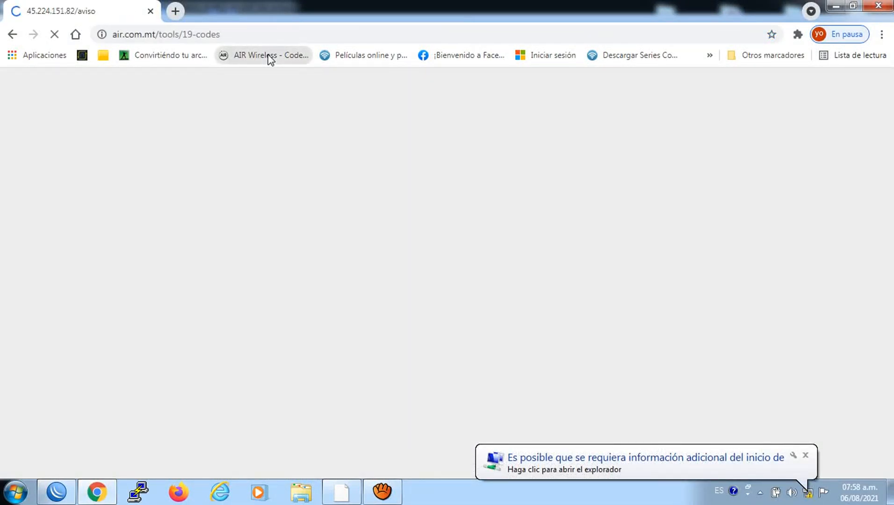
pyautogui.click(174, 10)
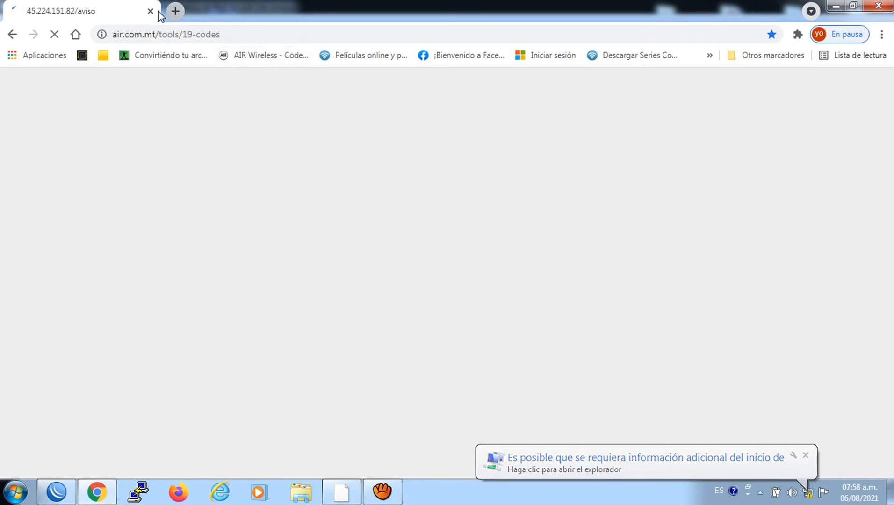
pyautogui.click(150, 11)
pyautogui.click(252, 54)
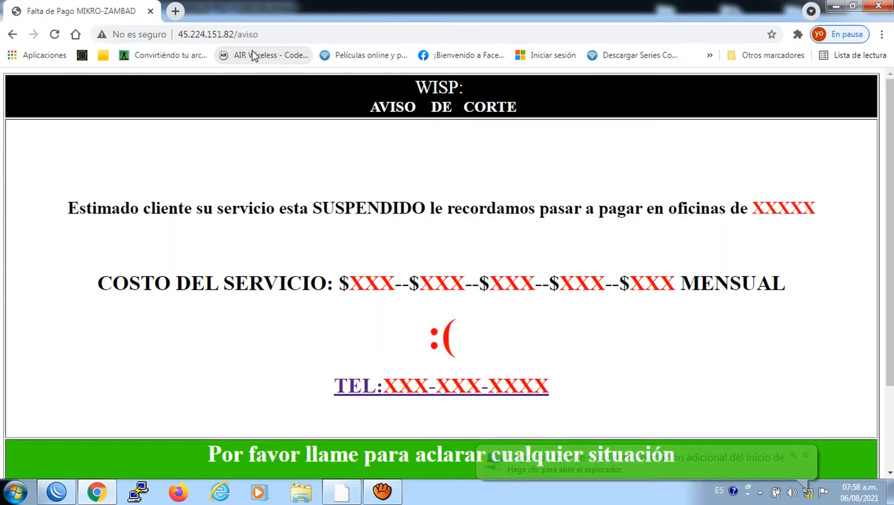
# Close Chrome and review the PPP active connections, profiles and secrets
pyautogui.click(889, 4)
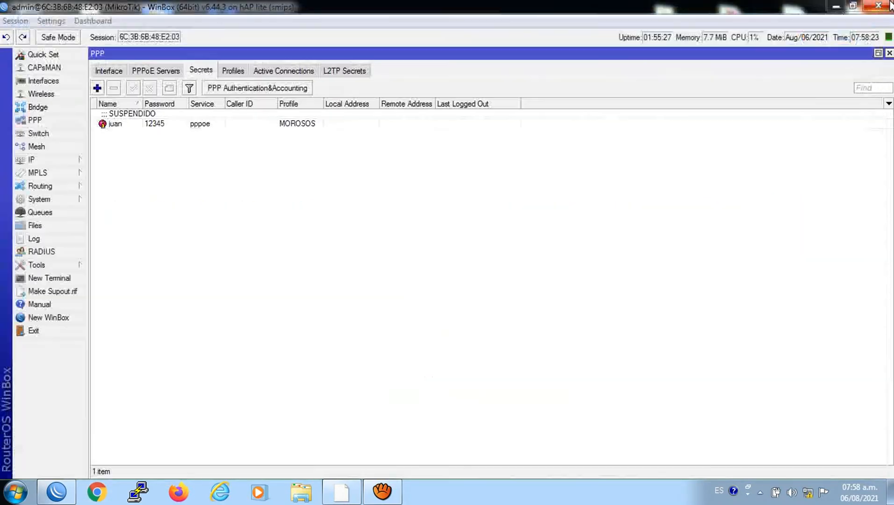
pyautogui.click(194, 123)
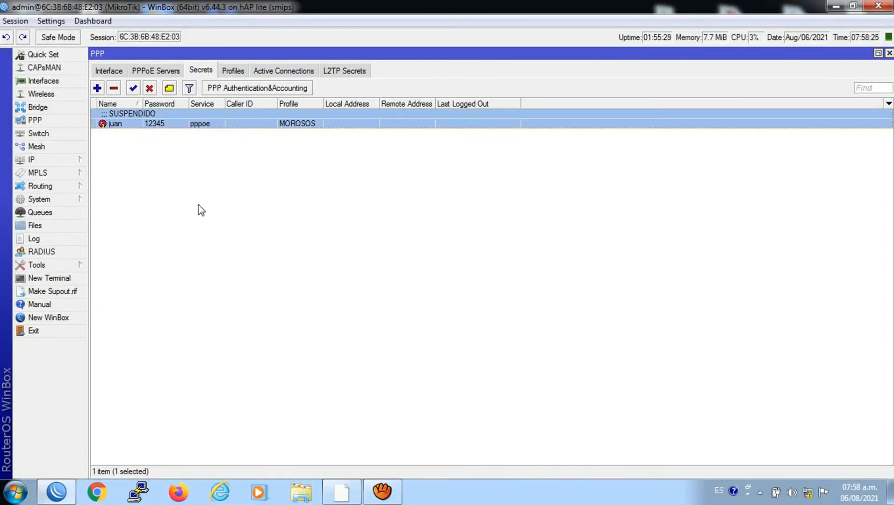
pyautogui.click(271, 70)
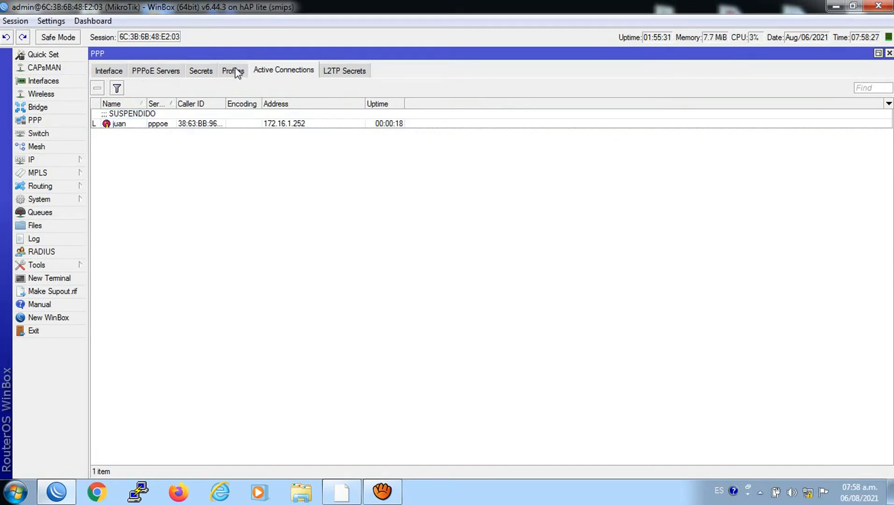
pyautogui.click(235, 71)
pyautogui.click(207, 70)
pyautogui.click(233, 71)
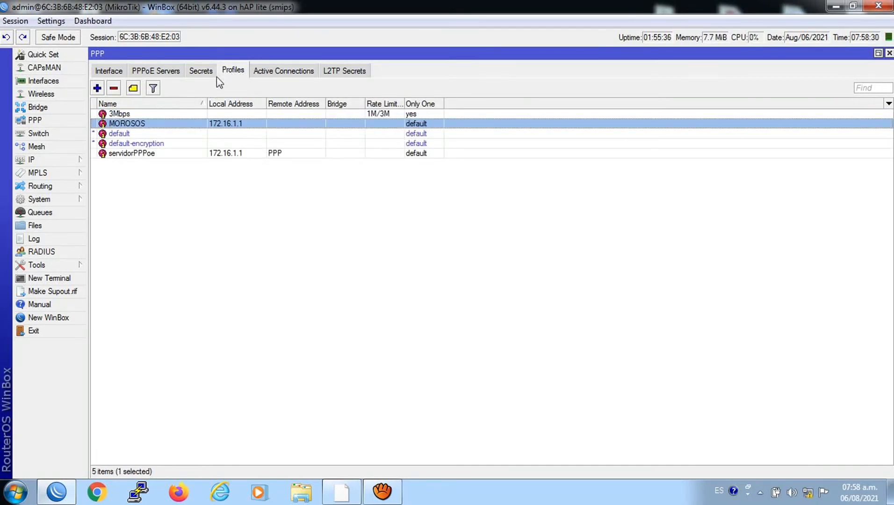
# Add an IP pool named MOROSOS with addresses 10.10.10.2-10.10.10.254
pyautogui.click(39, 160)
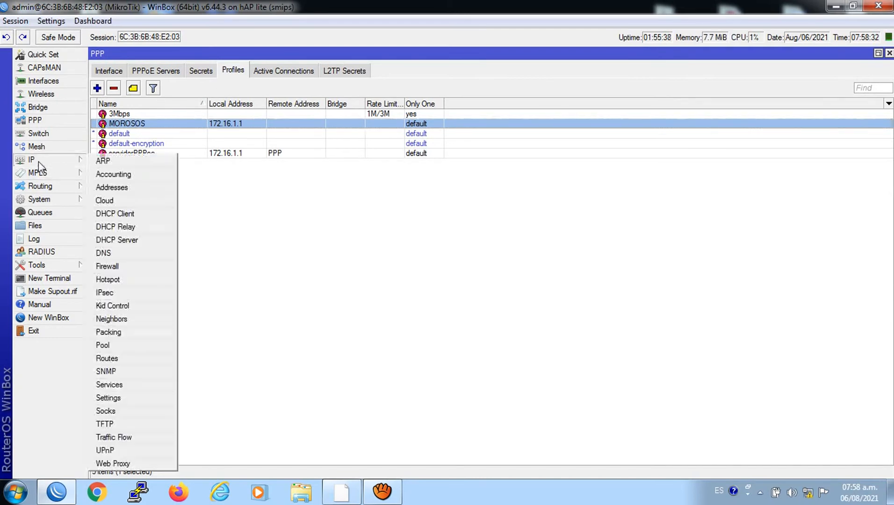
pyautogui.click(122, 345)
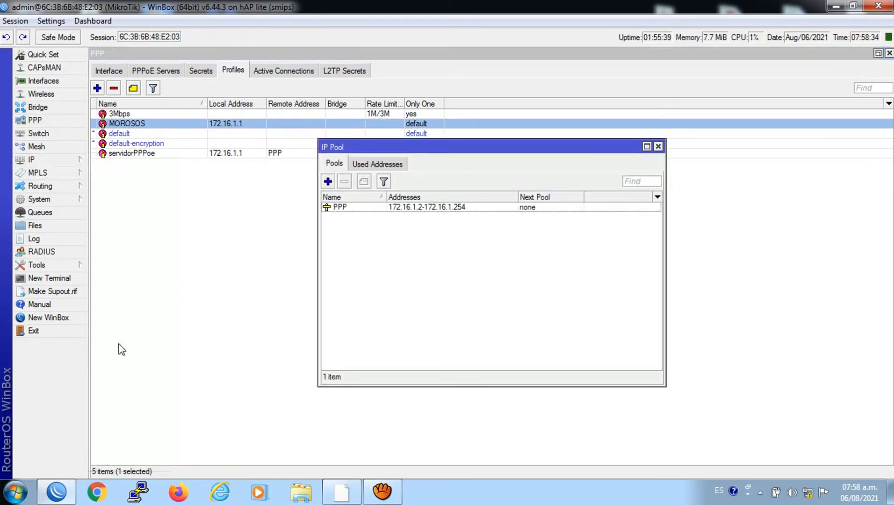
pyautogui.click(328, 182)
pyautogui.press('Tab')
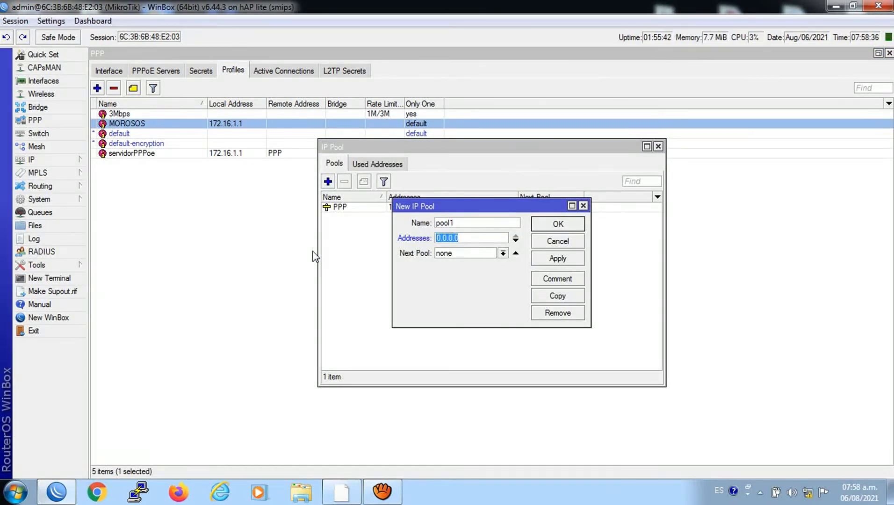
pyautogui.write('10.1.')
pyautogui.press('BackSpace')
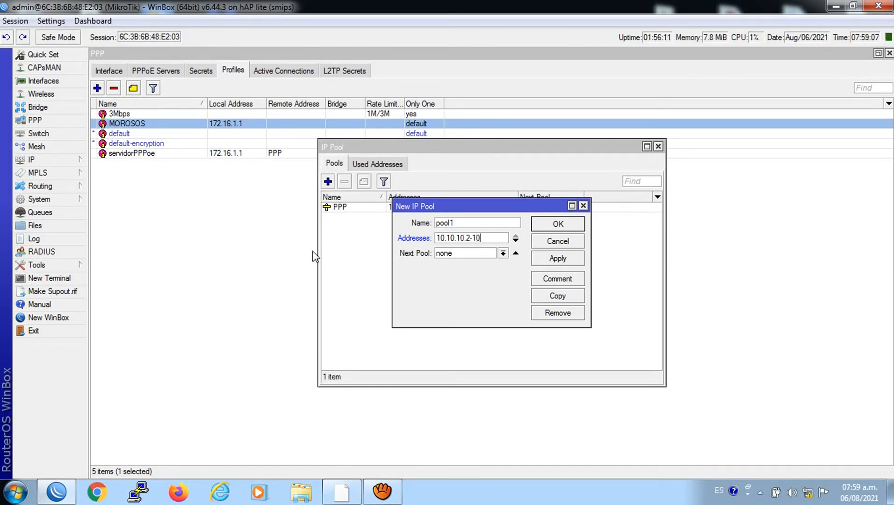
pyautogui.write('0.10.10.254')
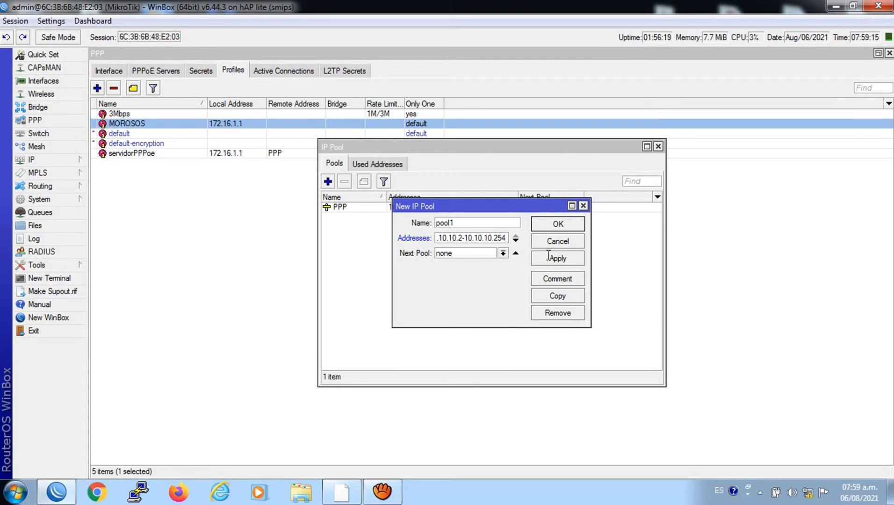
pyautogui.doubleClick(473, 223)
pyautogui.write('MOROSOS')
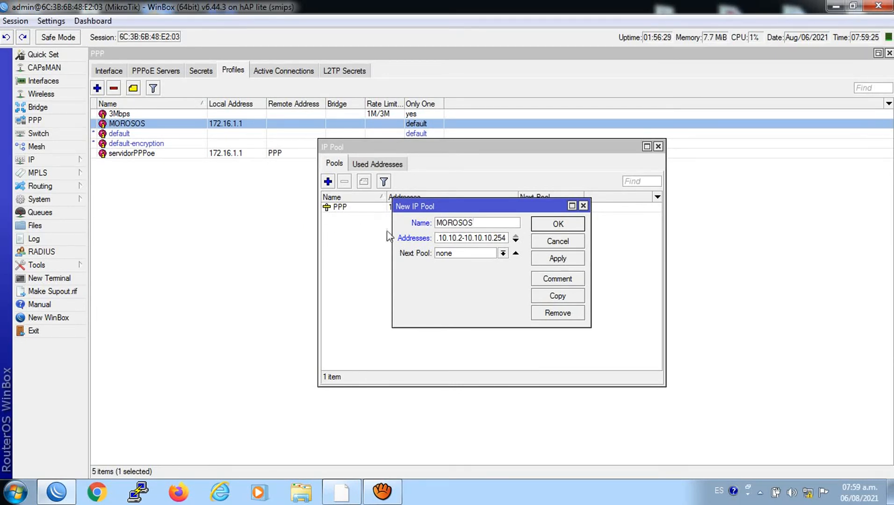
pyautogui.click(558, 258)
pyautogui.click(558, 224)
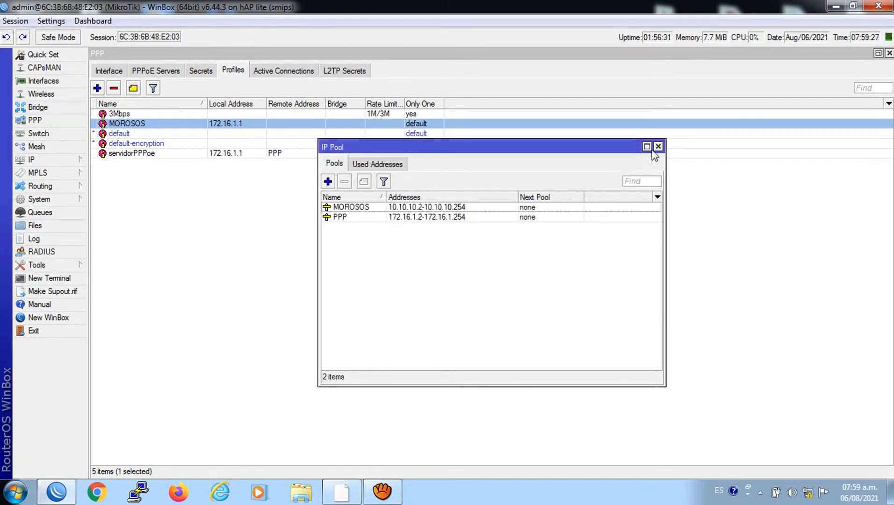
# Set the MOROSOS profile's Remote Address to the MOROSOS pool, keeping local 172.16.1.1
pyautogui.click(658, 147)
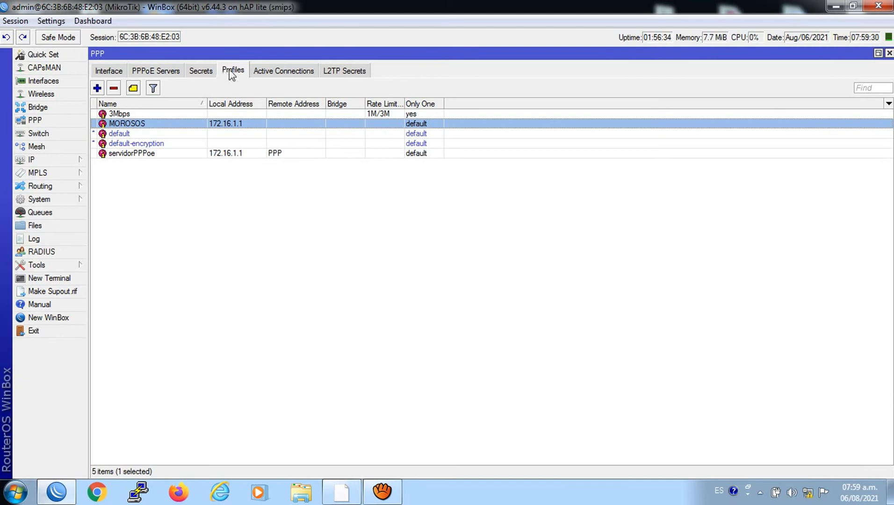
pyautogui.doubleClick(139, 123)
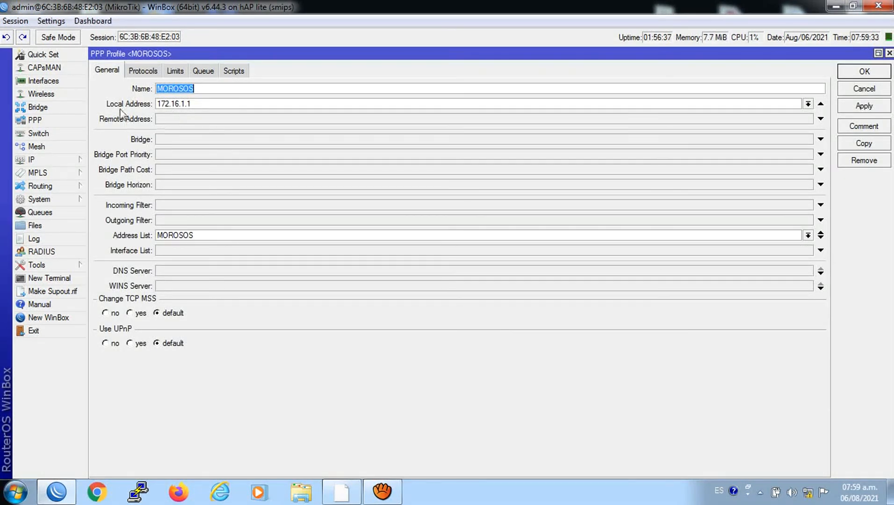
pyautogui.click(148, 120)
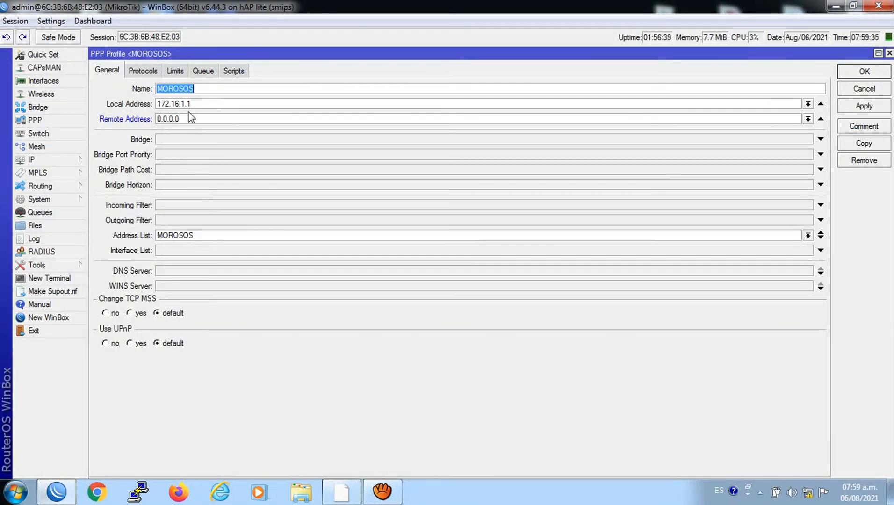
pyautogui.click(199, 119)
pyautogui.click(808, 119)
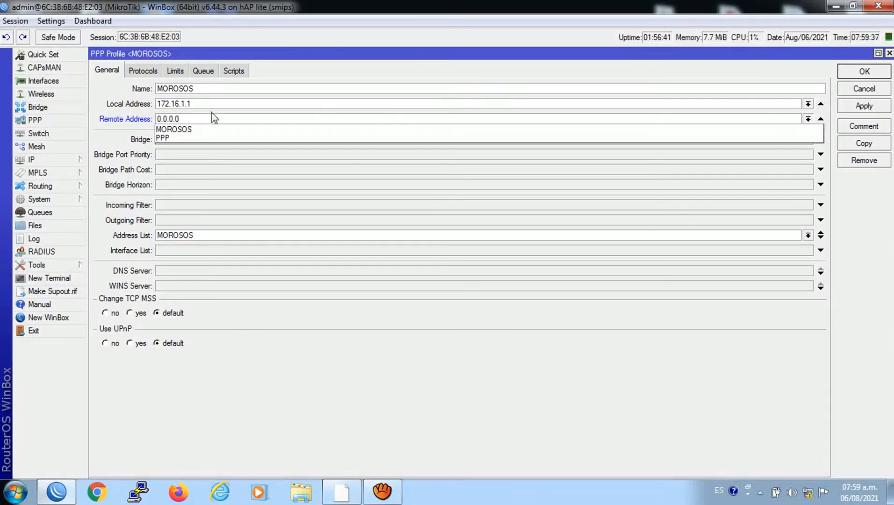
pyautogui.click(186, 130)
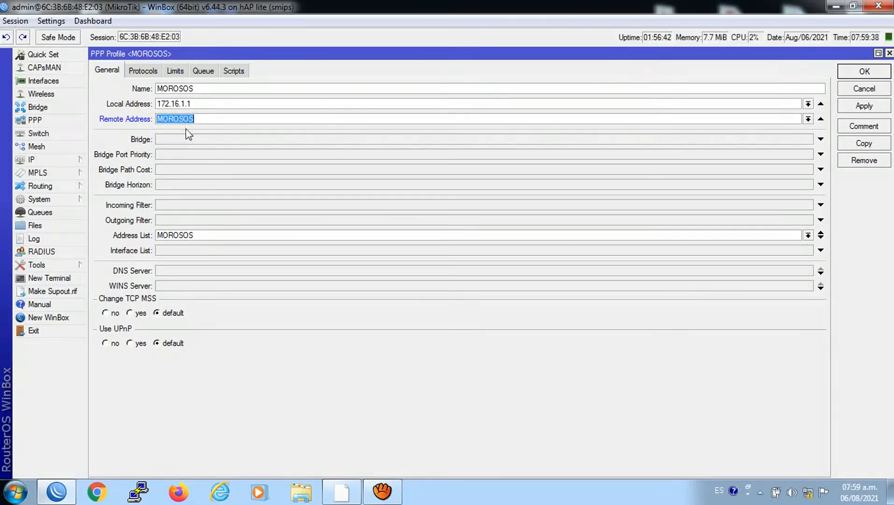
pyautogui.click(856, 105)
pyautogui.click(850, 74)
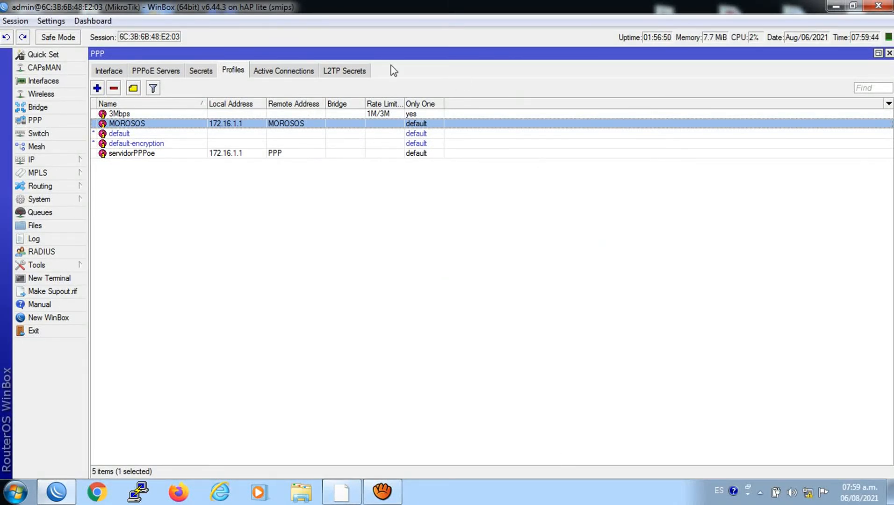
# Open the juan script from the System > Scripts list for editing
pyautogui.click(193, 72)
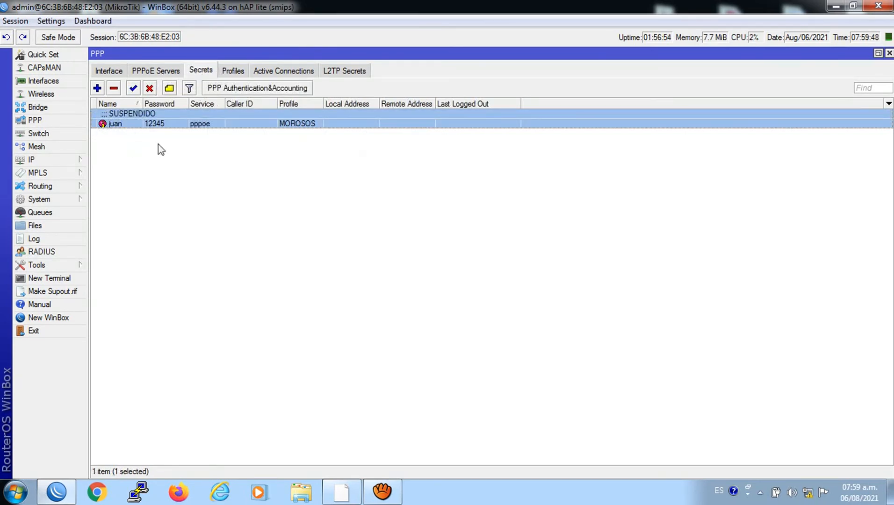
pyautogui.click(40, 199)
pyautogui.click(115, 417)
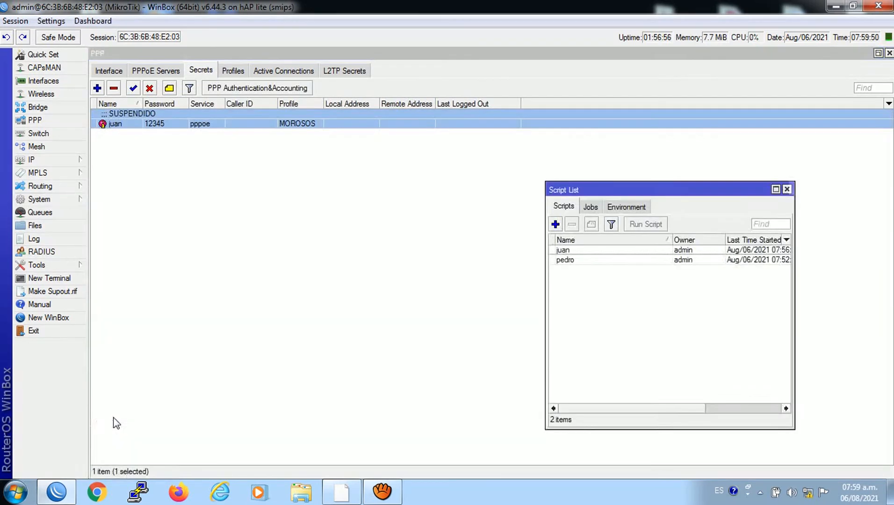
pyautogui.click(562, 260)
pyautogui.doubleClick(562, 251)
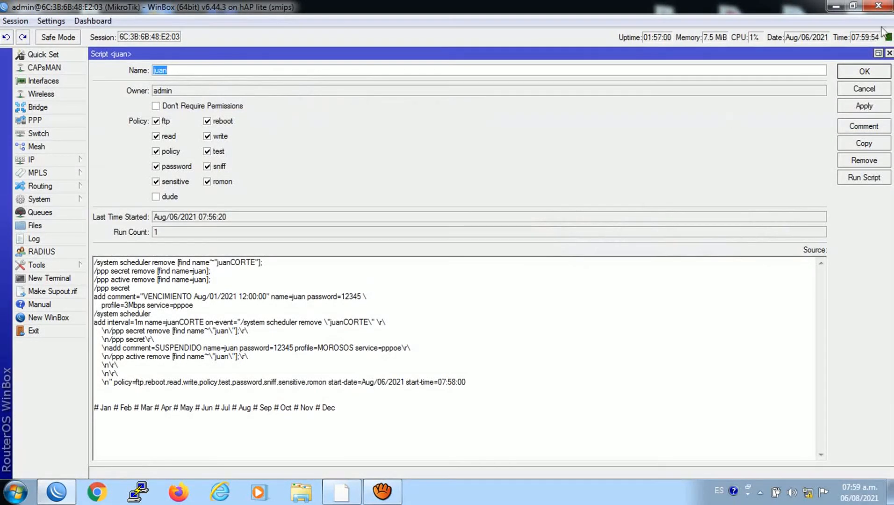
# Change the script's start-time to 08:01:00, save it, and run it immediately
pyautogui.click(445, 383)
pyautogui.press('BackSpace')
pyautogui.write('8')
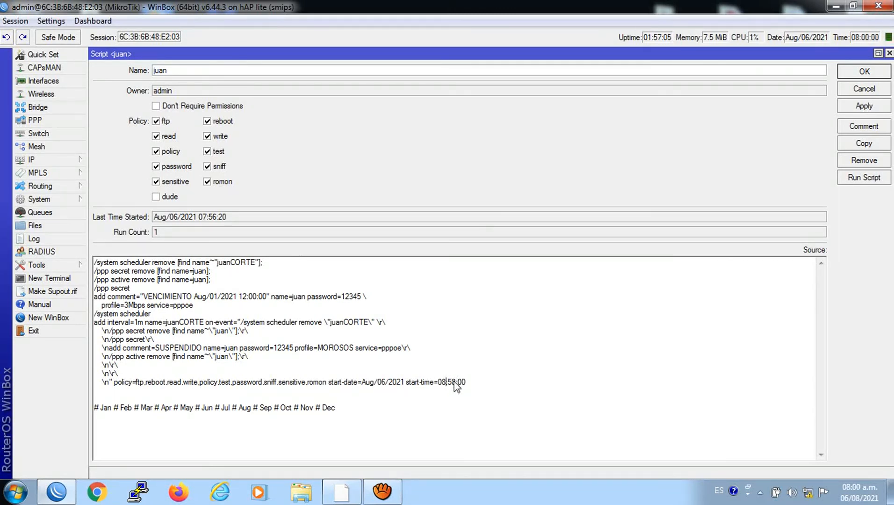
pyautogui.click(454, 382)
pyautogui.press('BackSpace')
pyautogui.write('01')
pyautogui.click(855, 104)
pyautogui.click(864, 72)
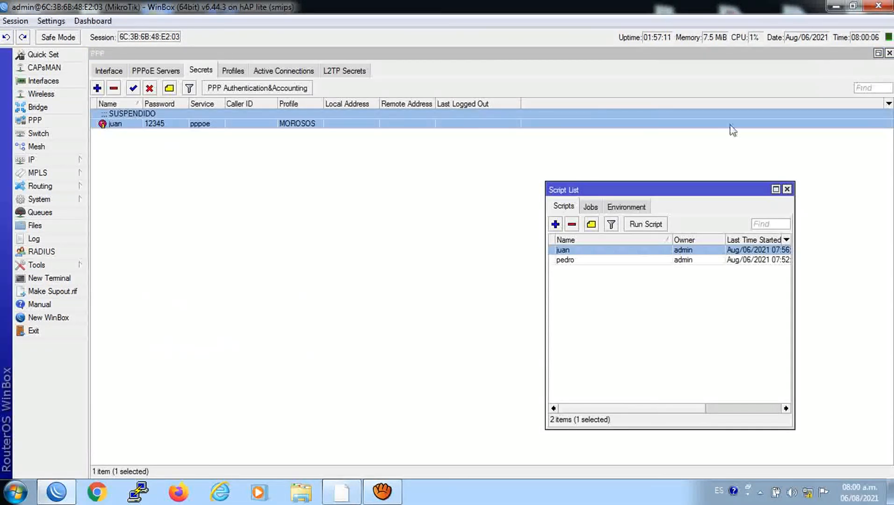
pyautogui.click(632, 229)
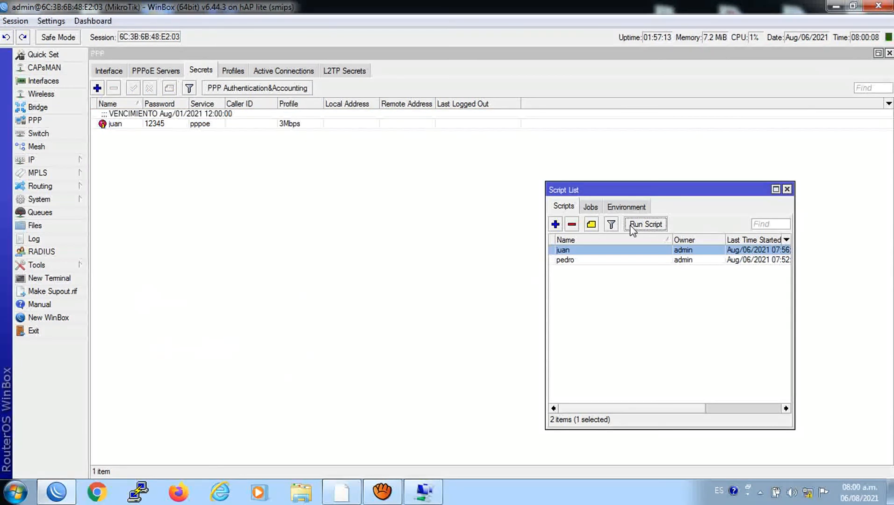
# Redial the PPPoE connection as juan with its password and load the AIR Wireless bookmark
pyautogui.click(422, 490)
pyautogui.write('1')
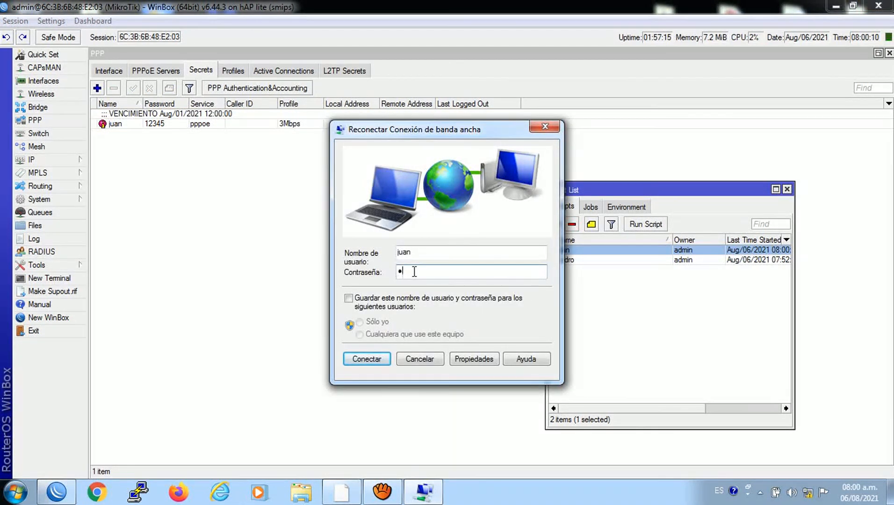
pyautogui.write('23')
pyautogui.click(381, 359)
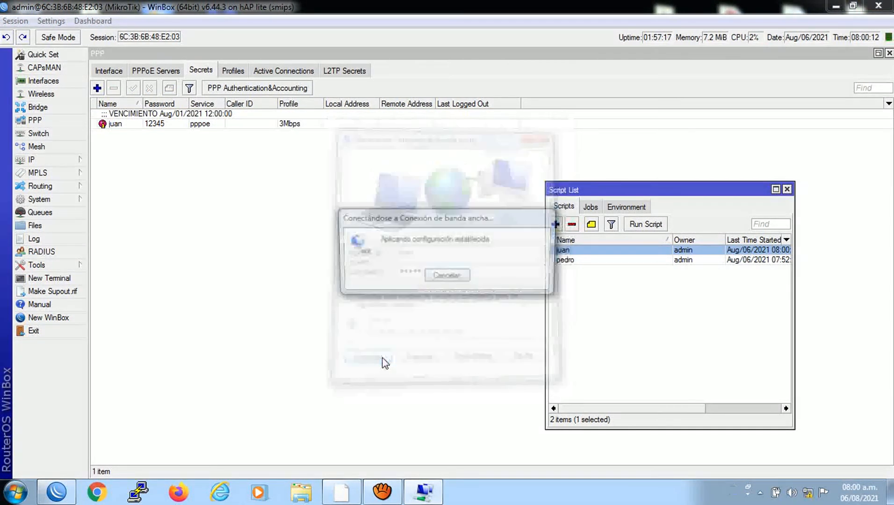
pyautogui.click(100, 493)
pyautogui.click(247, 55)
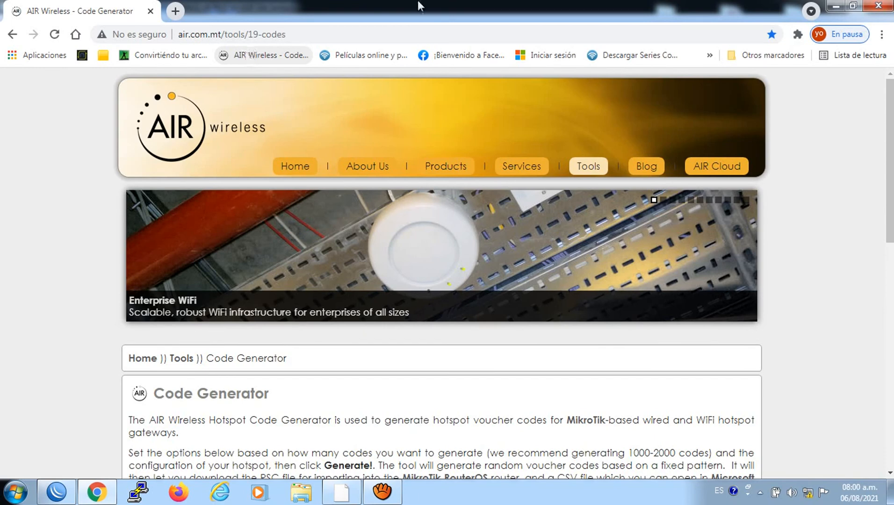
pyautogui.click(879, 6)
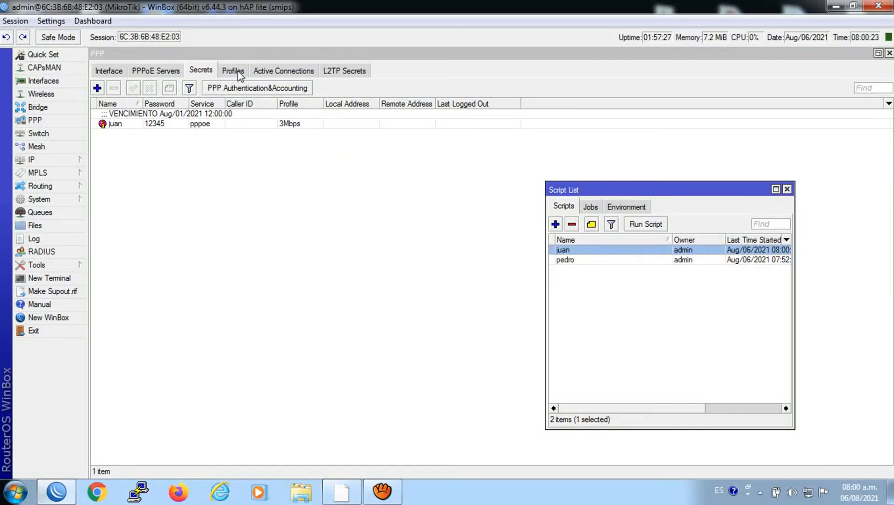
# Check PPP Active Connections, then the Secrets list for juan's status
pyautogui.click(265, 70)
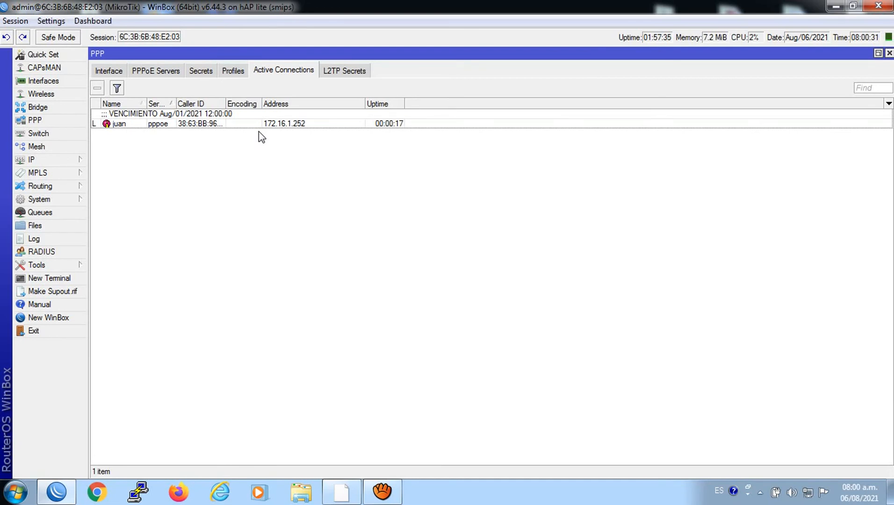
pyautogui.click(388, 491)
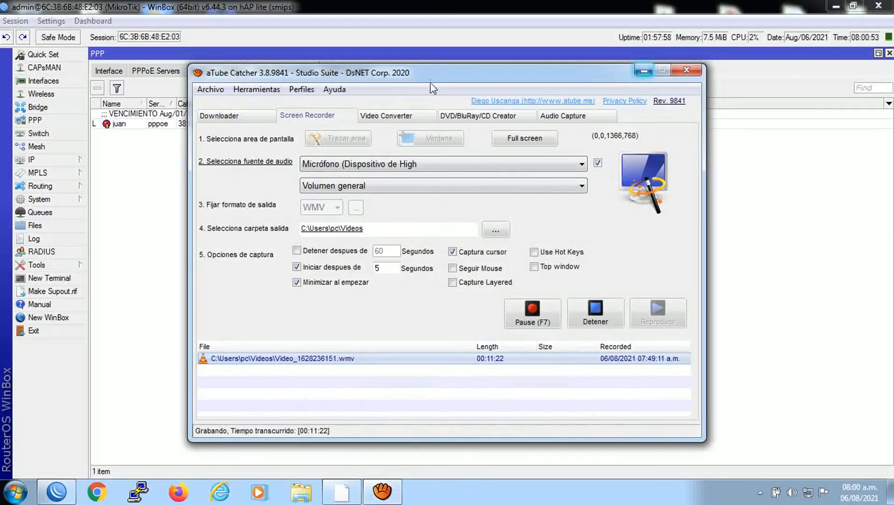
pyautogui.click(643, 71)
pyautogui.click(191, 69)
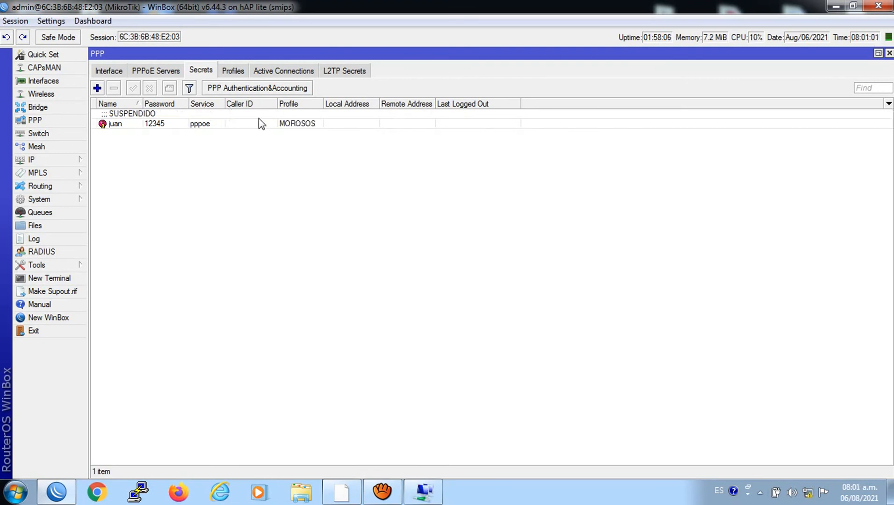
# Redial juan's PPPoE connection with the account password and select its active session at 10.10.10.254
pyautogui.click(293, 74)
pyautogui.click(424, 488)
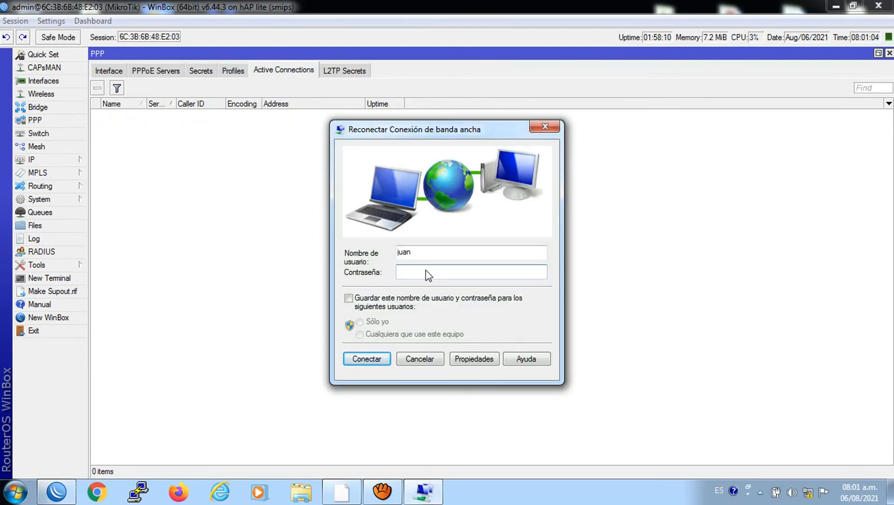
pyautogui.write('****')
pyautogui.click(381, 359)
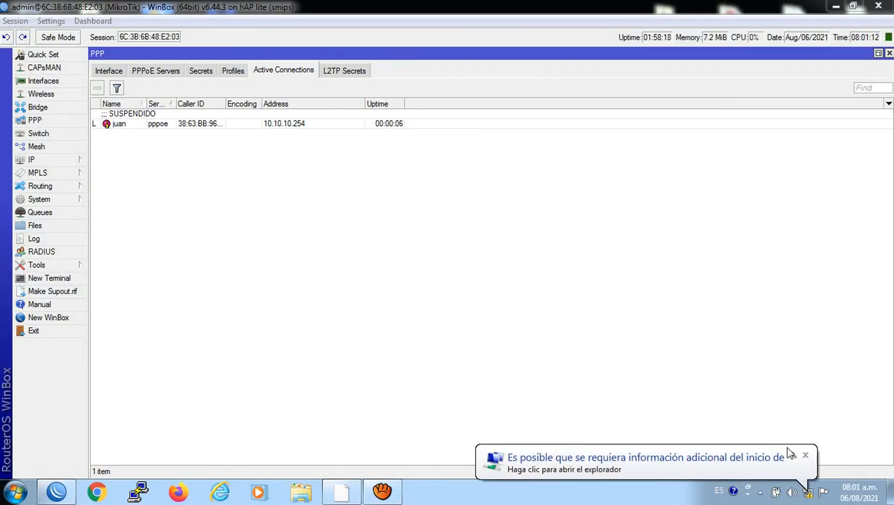
pyautogui.click(805, 455)
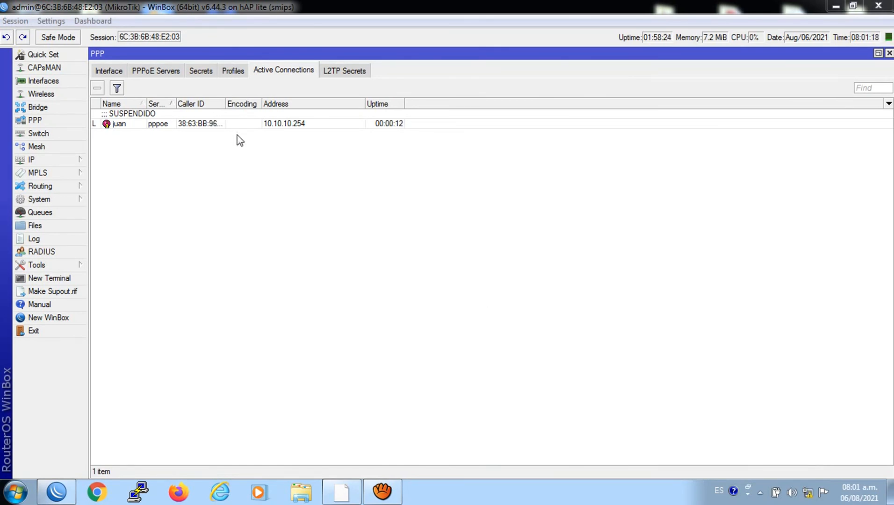
pyautogui.click(275, 124)
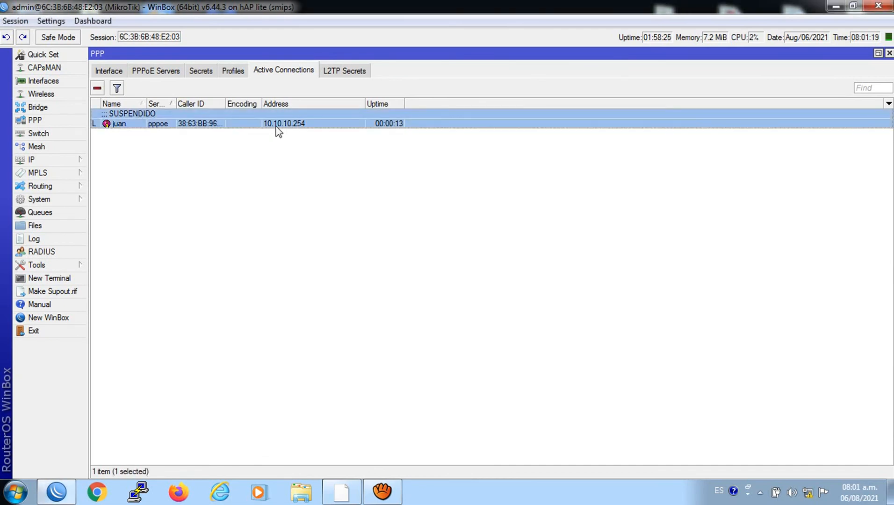
# Show PPP Secrets and verify in IP > Pool that MOROSOS spans 10.10.10.2-10.10.10.254
pyautogui.click(210, 74)
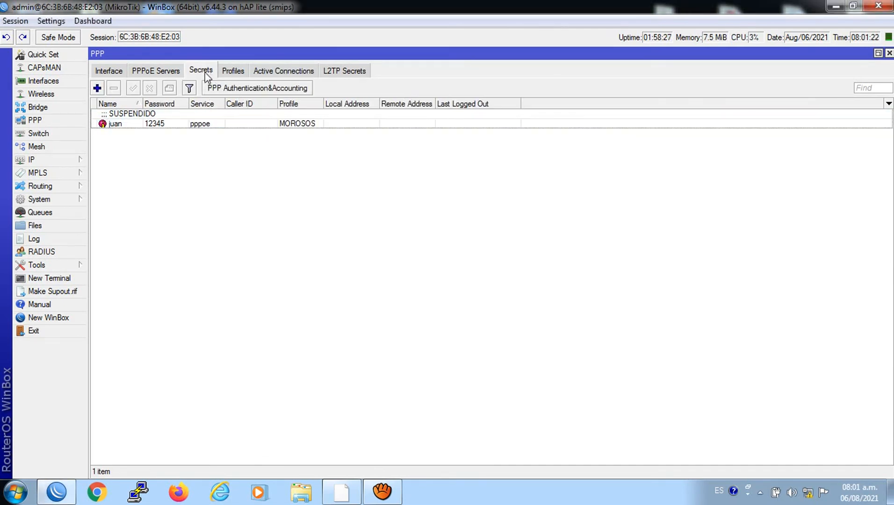
pyautogui.click(42, 159)
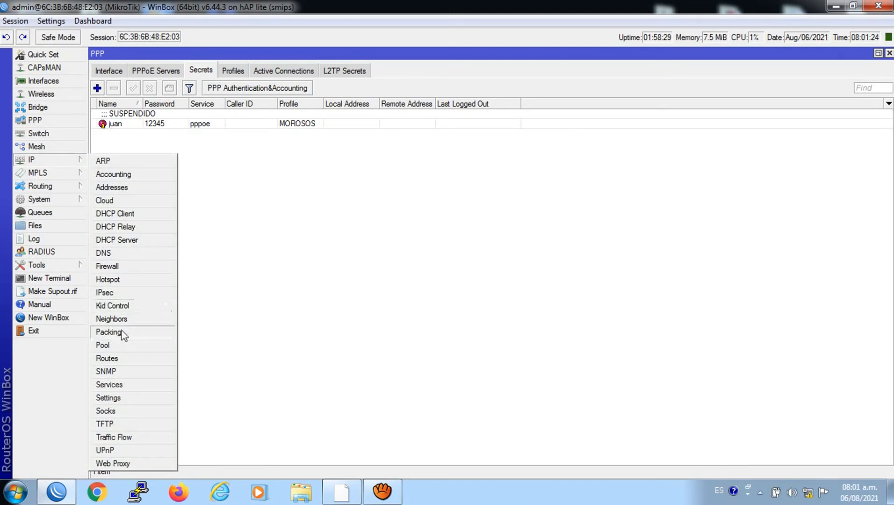
pyautogui.click(106, 351)
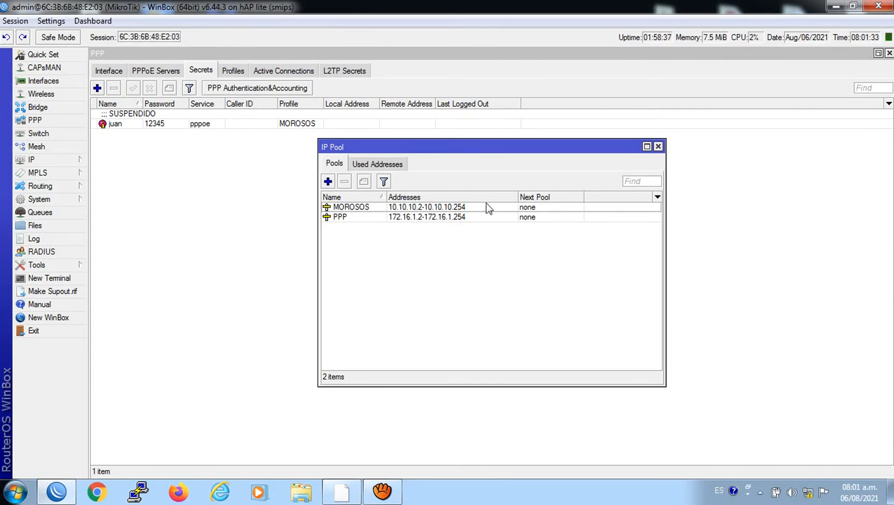
pyautogui.click(658, 147)
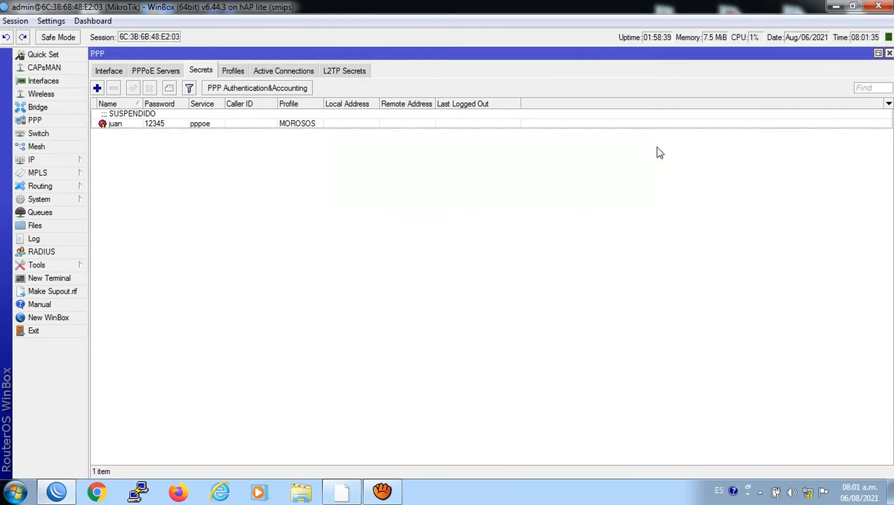